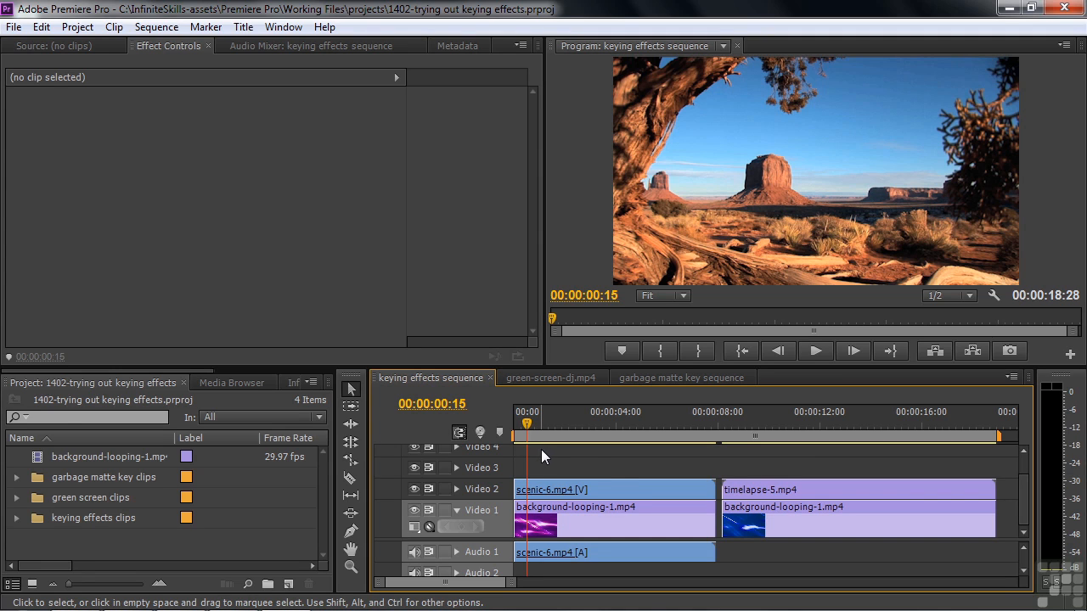
Apply the Color Key video effect to the scenic-6.mp4 clip on Video 2.
{"action": "left_click", "coordinate": [607, 484]}
{"action": "left_click", "coordinate": [122, 383]}
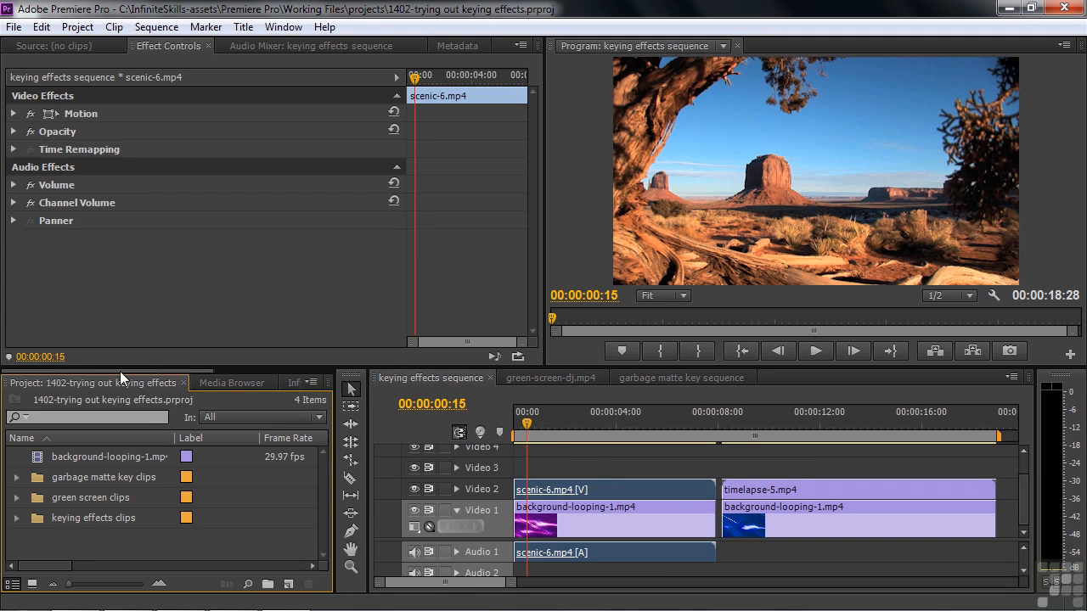
{"action": "left_click_drag", "start_coordinate": [129, 374], "coordinate": [291, 373]}
{"action": "left_click", "coordinate": [165, 383]}
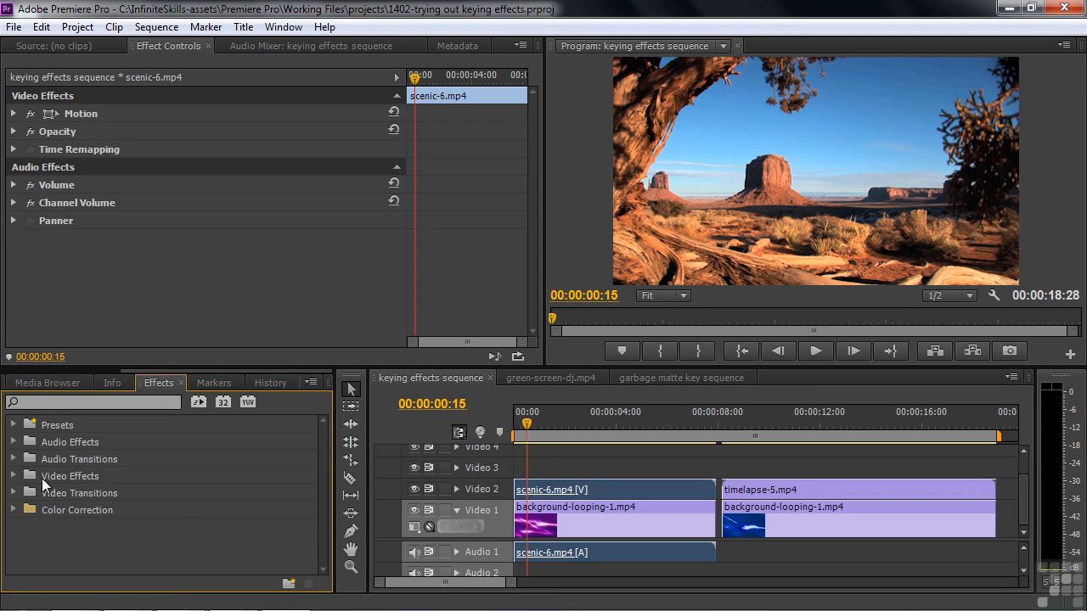
{"action": "left_click", "coordinate": [14, 476]}
{"action": "scroll", "coordinate": [312, 456], "scroll_direction": "down", "scroll_amount": 7}
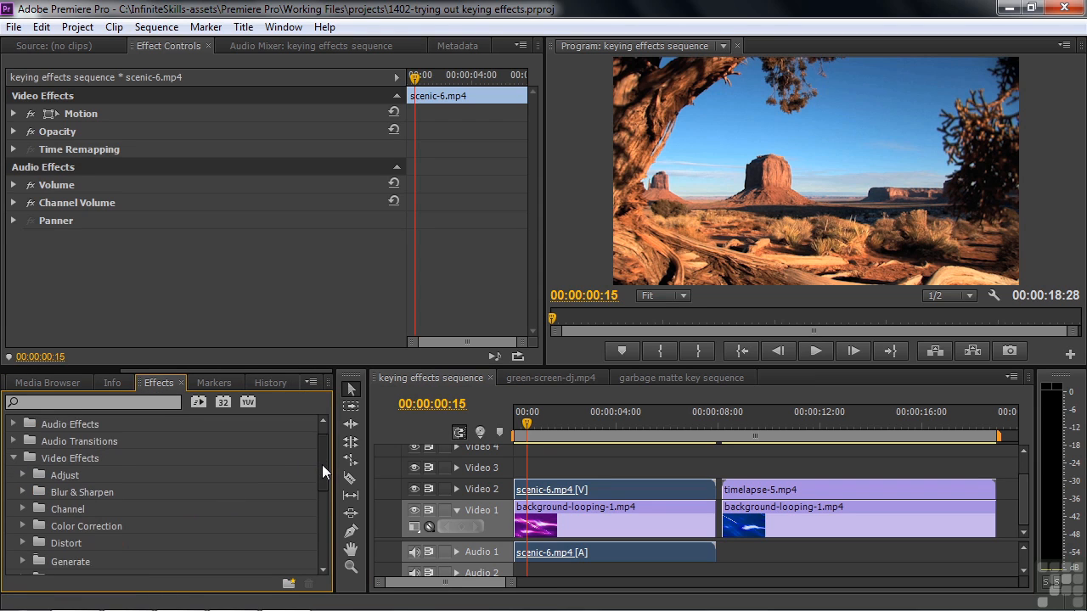
{"action": "left_click_drag", "start_coordinate": [322, 518], "coordinate": [327, 491]}
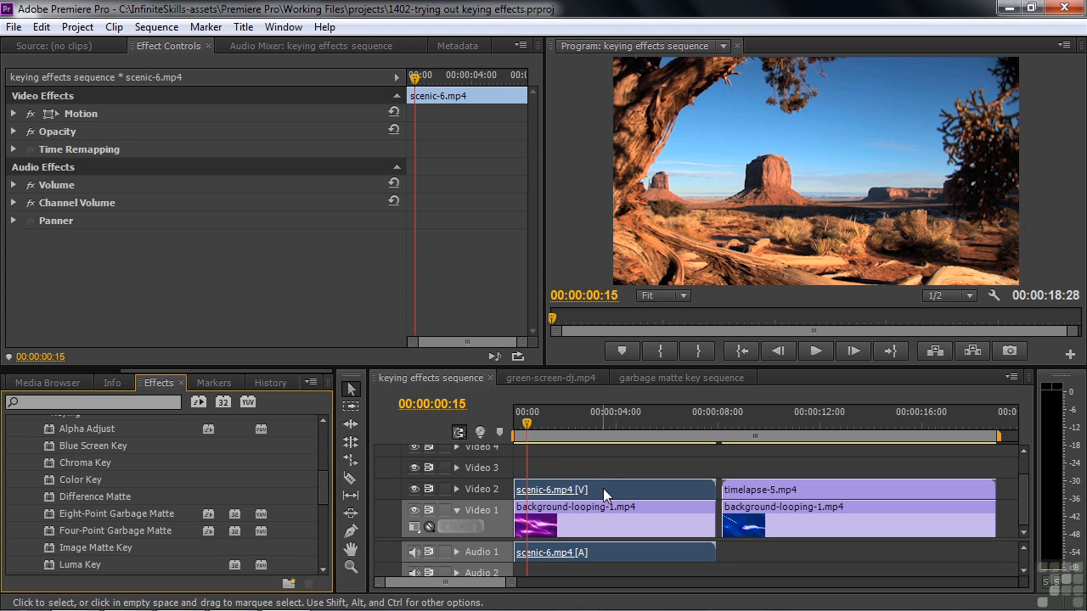
{"action": "double_click", "coordinate": [50, 479]}
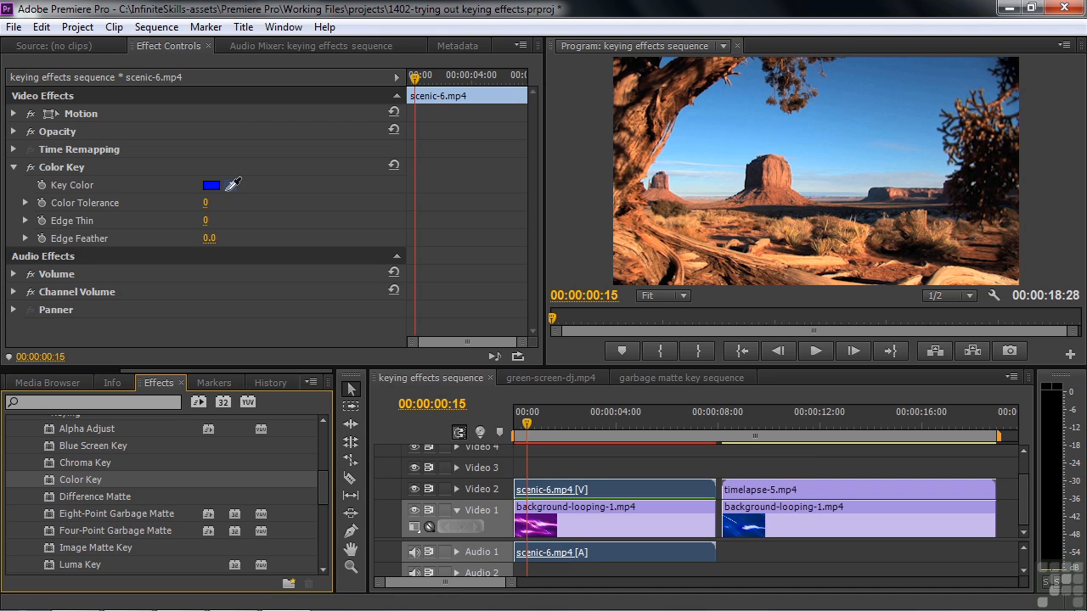
Sample the blue sky as the scenic clip's key color and set Color Tolerance to 161.
{"action": "left_click_drag", "start_coordinate": [232, 183], "coordinate": [847, 133]}
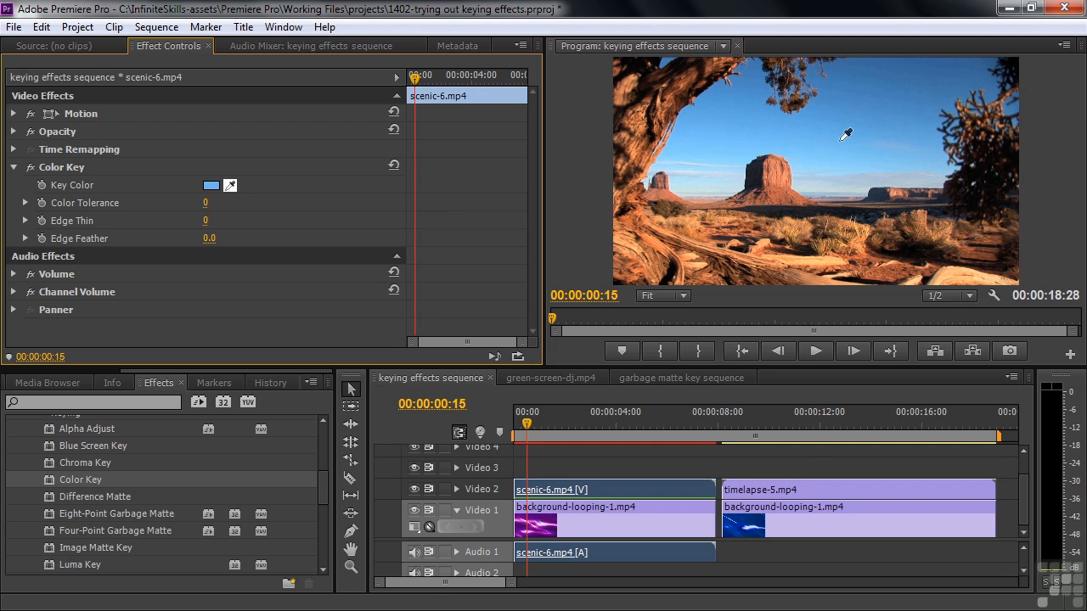
{"action": "left_click", "coordinate": [840, 140]}
{"action": "left_click", "coordinate": [25, 202]}
{"action": "left_click", "coordinate": [32, 237]}
{"action": "left_click_drag", "start_coordinate": [31, 238], "coordinate": [193, 255]}
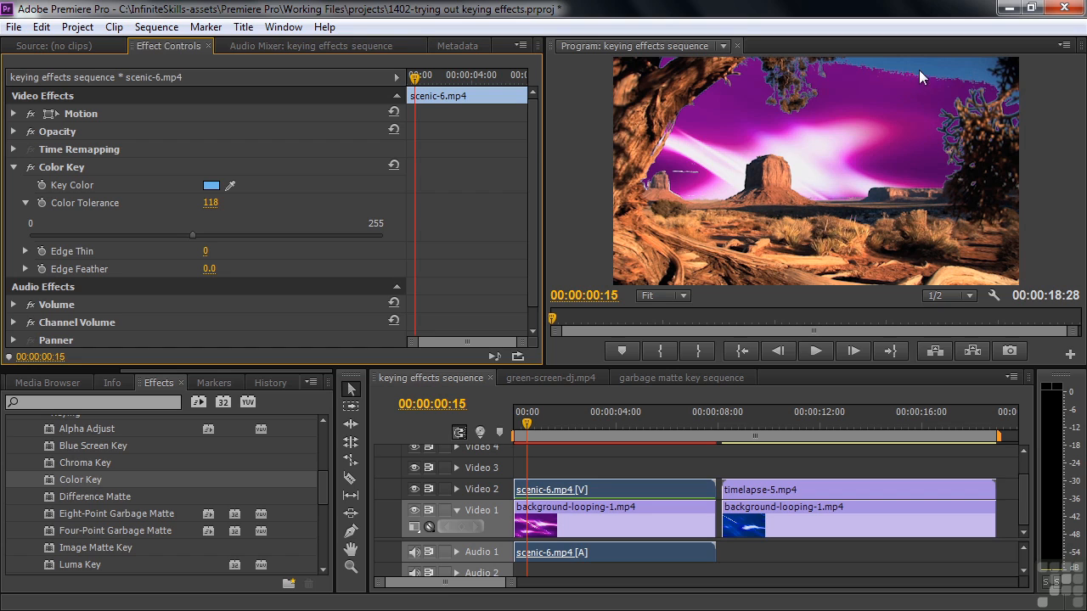
{"action": "left_click_drag", "start_coordinate": [190, 234], "coordinate": [252, 238]}
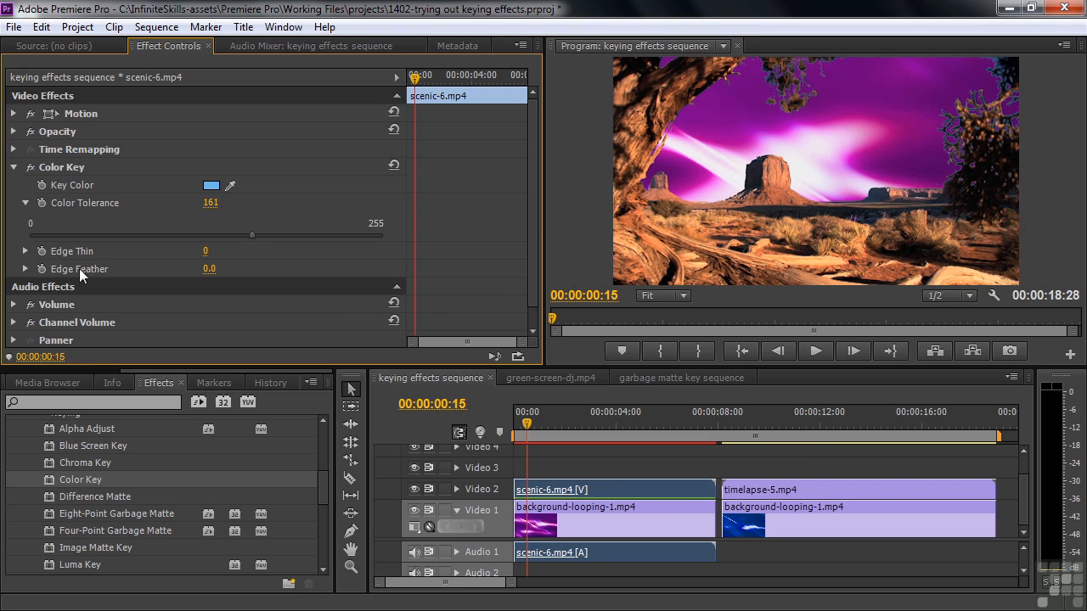
Try an Edge Thin of -2 on the scenic clip's Color Key, and return it to 0.
{"action": "left_click", "coordinate": [25, 251]}
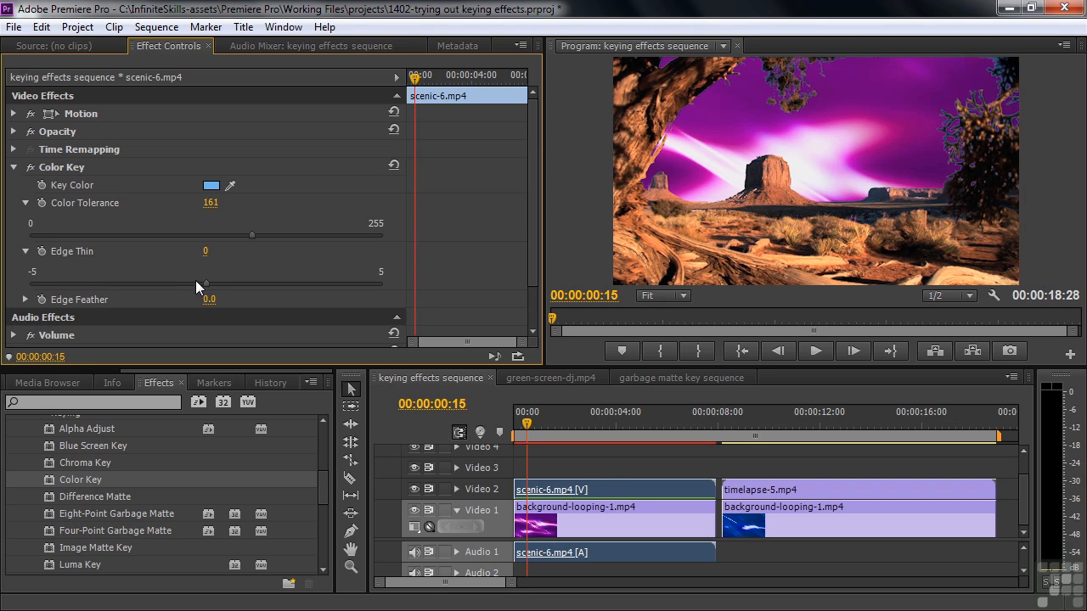
{"action": "left_click_drag", "start_coordinate": [211, 285], "coordinate": [142, 285]}
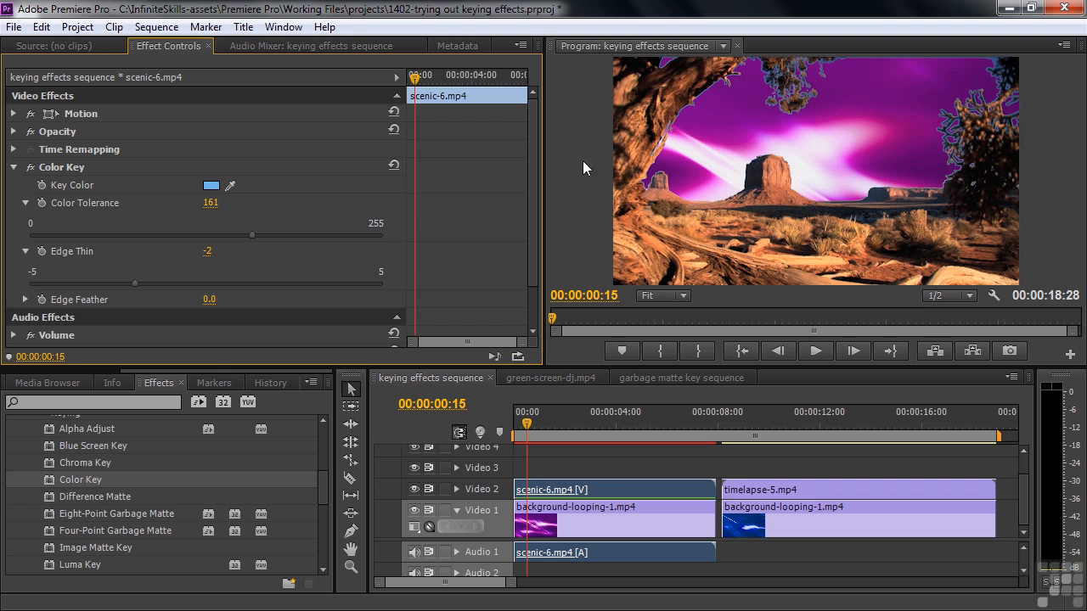
{"action": "left_click_drag", "start_coordinate": [136, 284], "coordinate": [204, 304]}
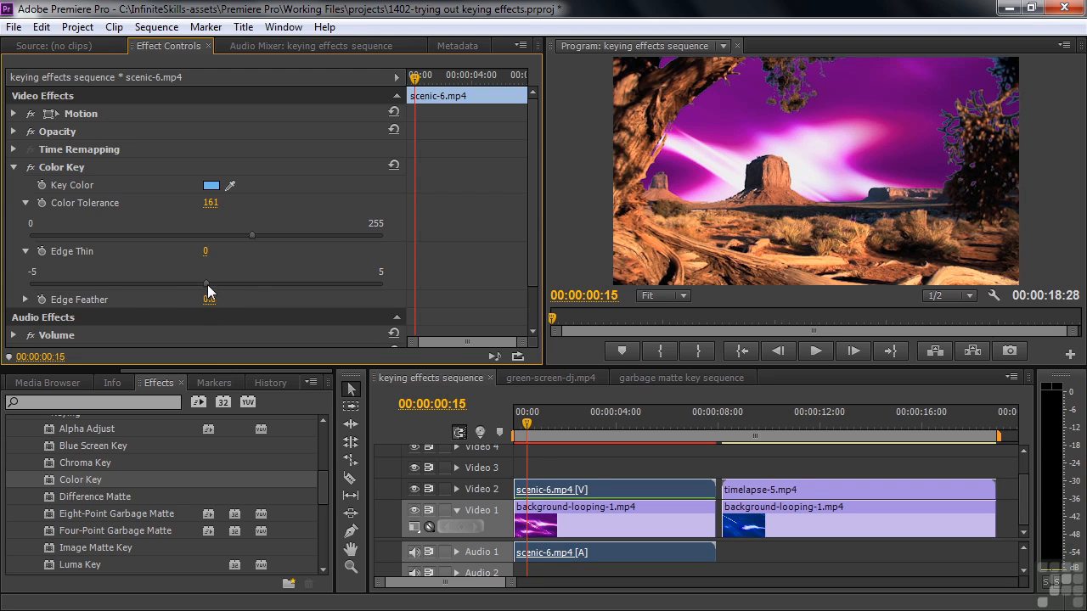
Set the Color Key's Edge Feather to 2.3 on the scenic clip.
{"action": "left_click", "coordinate": [25, 299]}
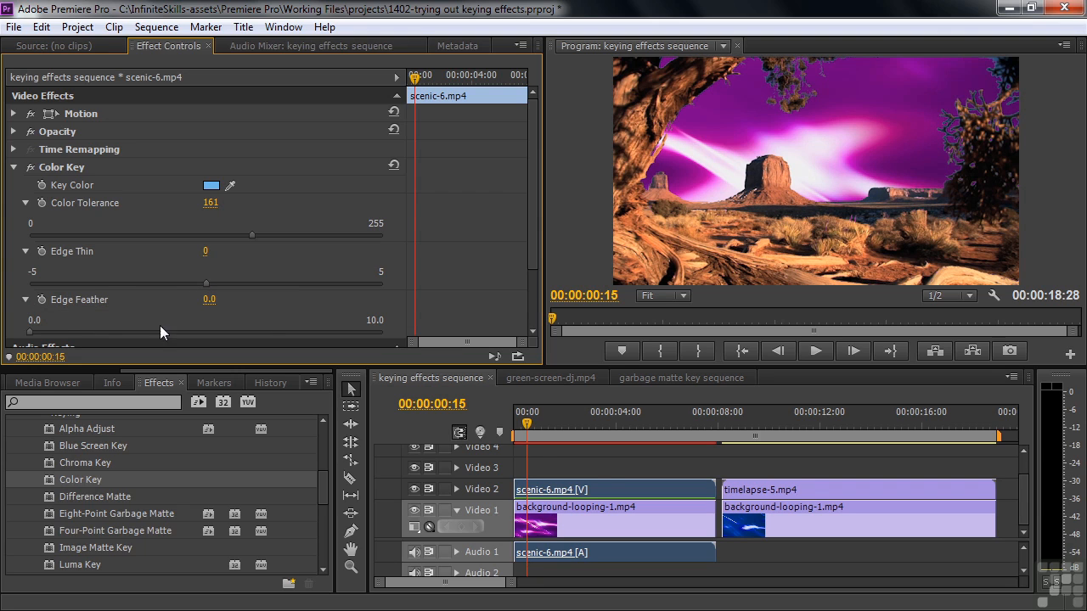
{"action": "left_click_drag", "start_coordinate": [531, 253], "coordinate": [535, 309]}
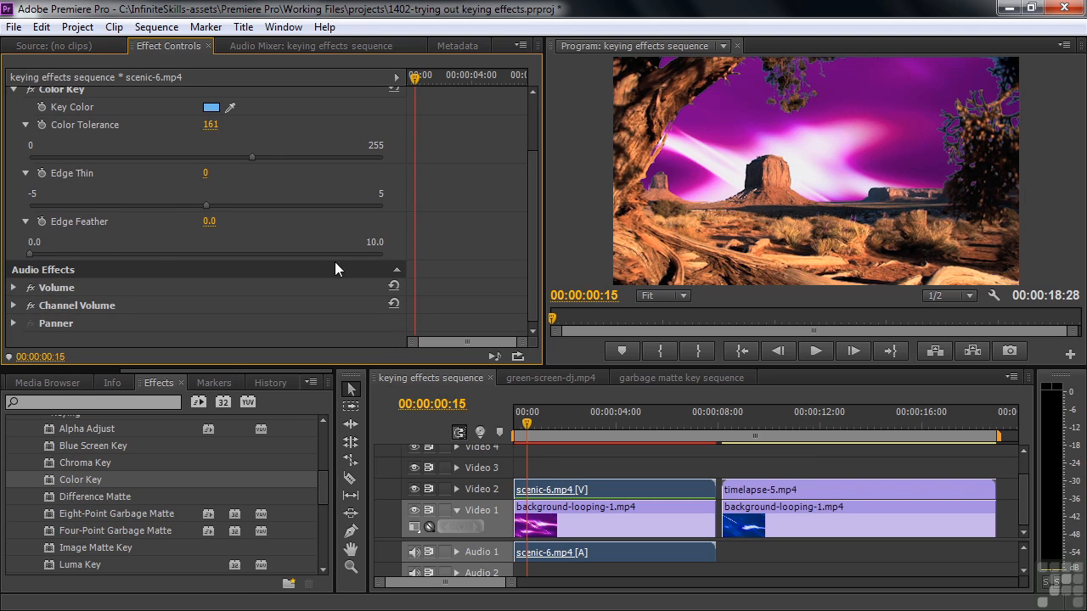
{"action": "left_click_drag", "start_coordinate": [32, 254], "coordinate": [97, 258]}
Move the playhead to 00:00:11:02 and apply Color Key to the timelapse-5.mp4 clip.
{"action": "left_click", "coordinate": [796, 483]}
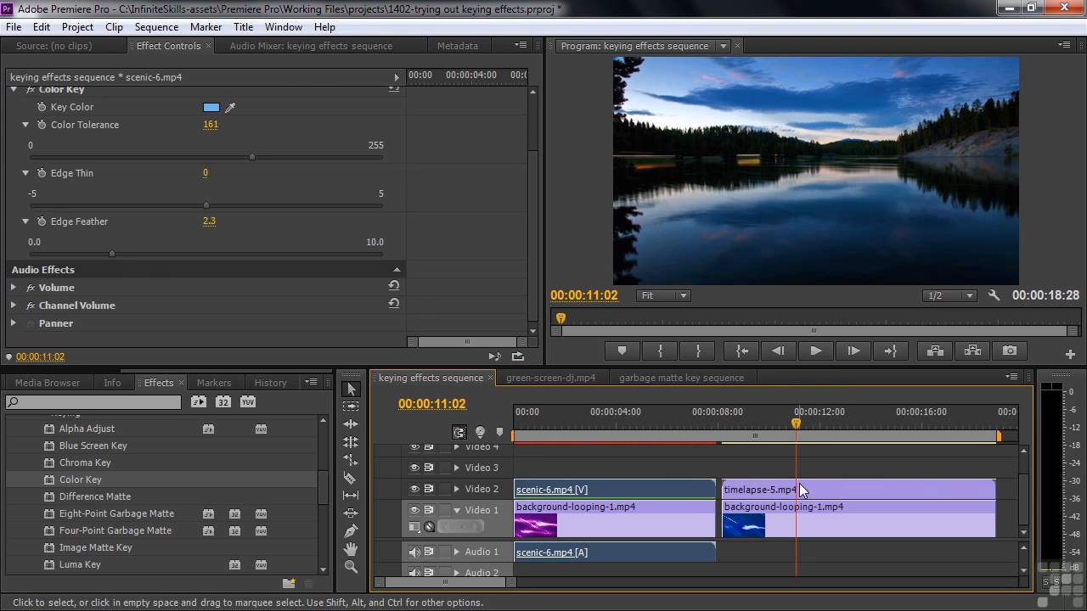
{"action": "left_click", "coordinate": [799, 486]}
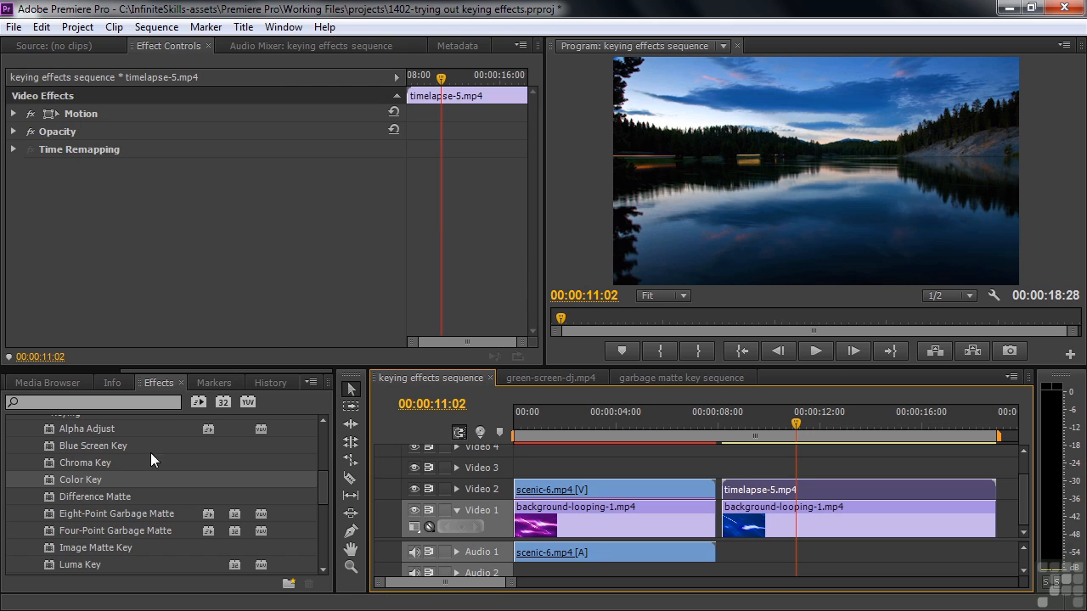
{"action": "double_click", "coordinate": [49, 479]}
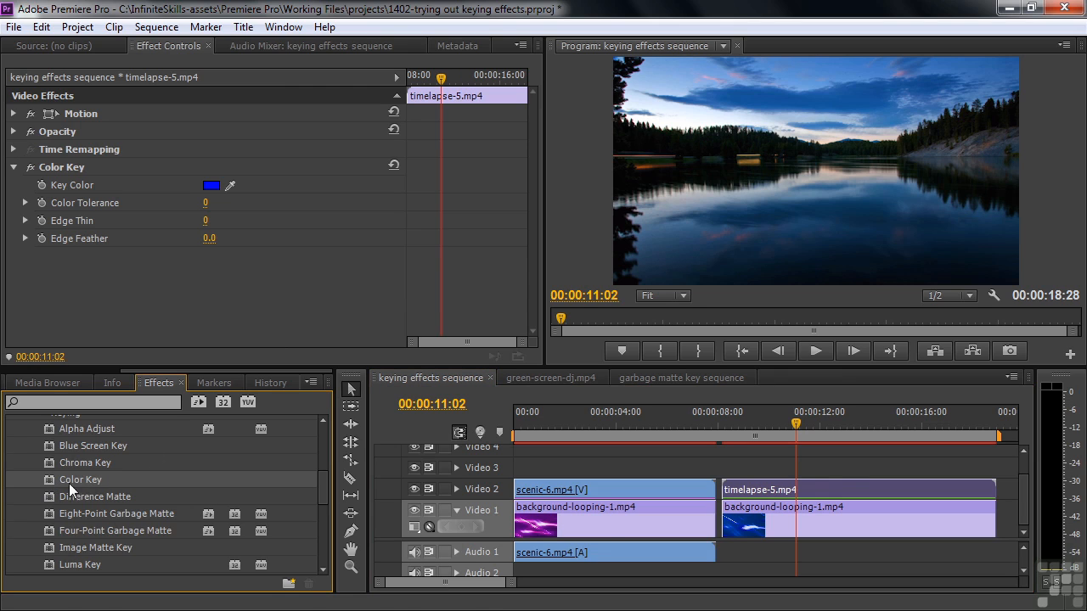
Sample the blue of the lake scene's sky as the key color and set Color Tolerance to 167.
{"action": "left_click", "coordinate": [231, 184]}
{"action": "left_click", "coordinate": [672, 73]}
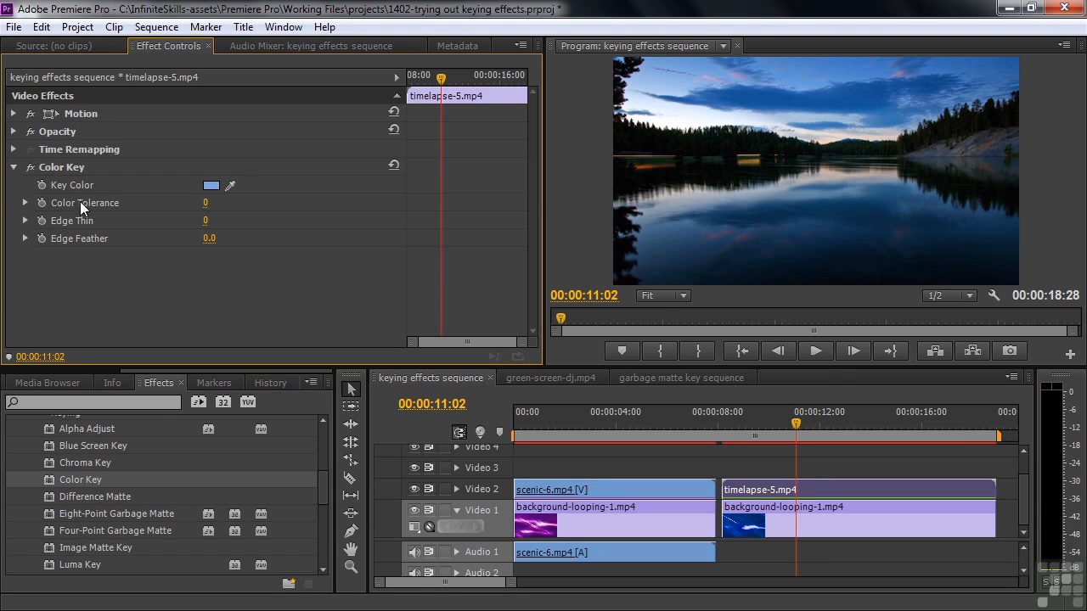
{"action": "left_click", "coordinate": [25, 202]}
{"action": "left_click_drag", "start_coordinate": [31, 235], "coordinate": [259, 245]}
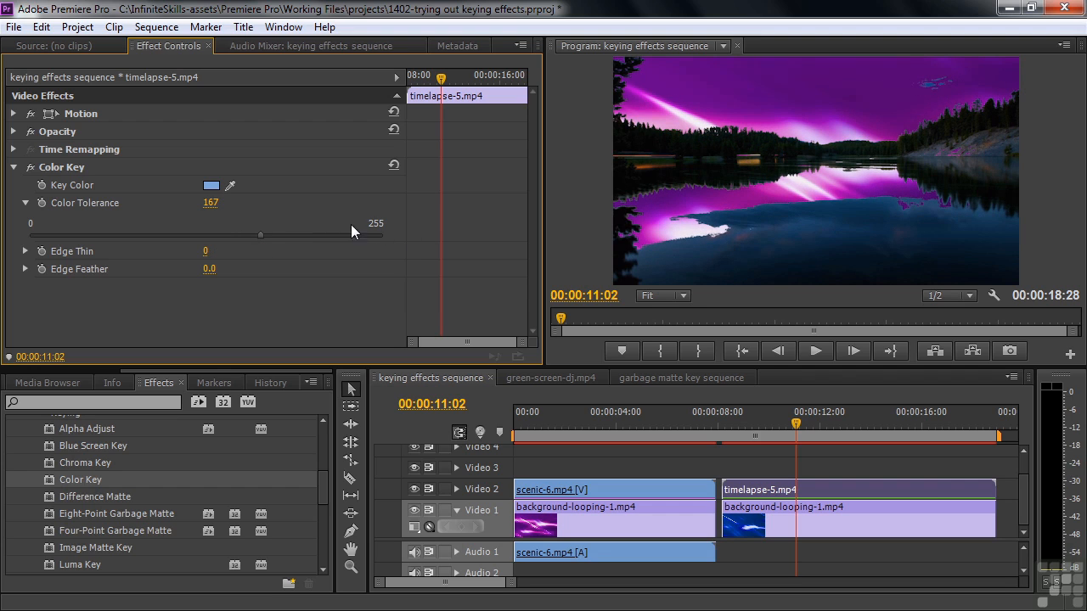
Resample the key color from the dark blue lake water and set Color Tolerance to 25.
{"action": "left_click_drag", "start_coordinate": [236, 183], "coordinate": [837, 209]}
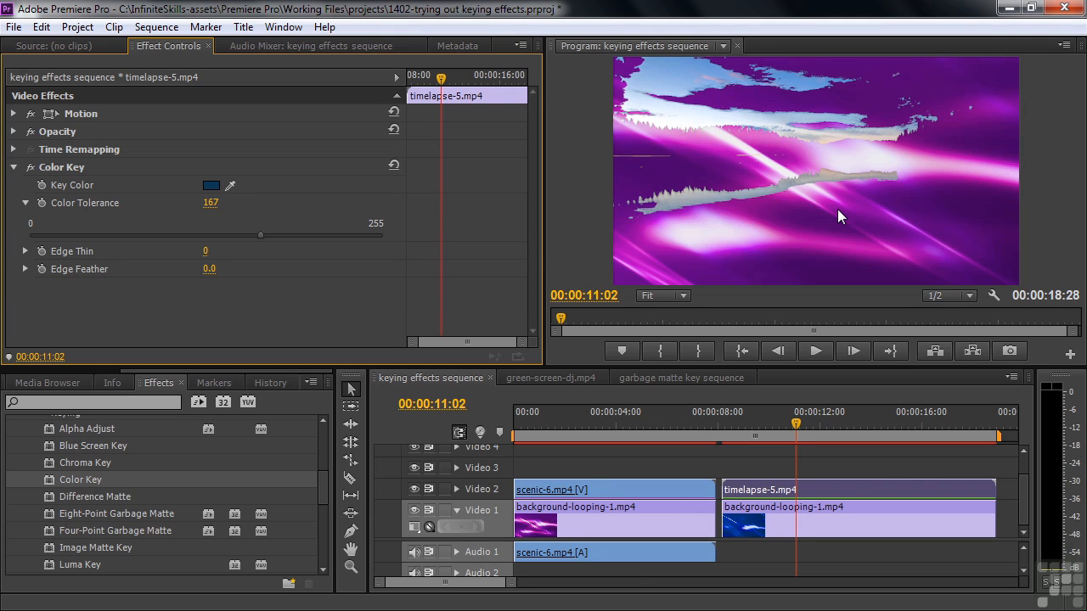
{"action": "left_click_drag", "start_coordinate": [261, 234], "coordinate": [65, 257]}
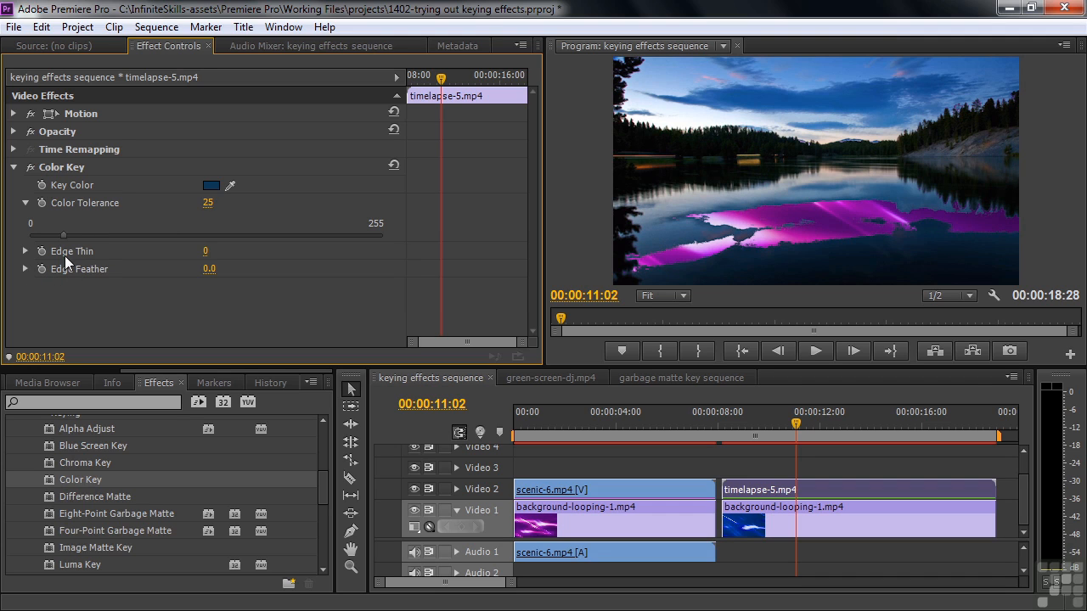
Replace the Color Key effect on timelapse-5.mp4 with the Luma Key effect.
{"action": "left_click", "coordinate": [46, 166]}
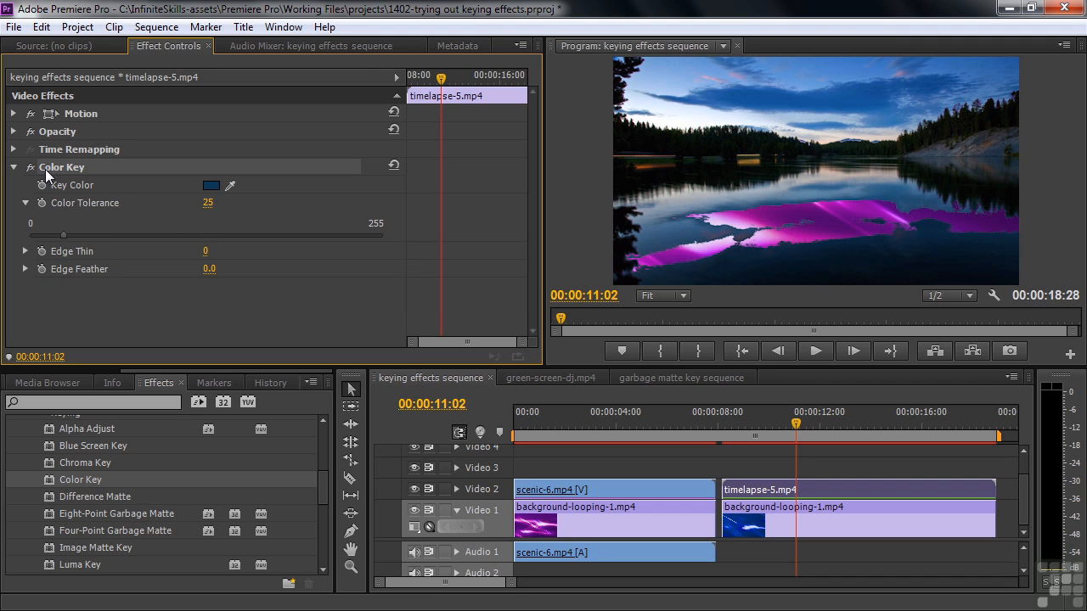
{"action": "key", "text": "Delete"}
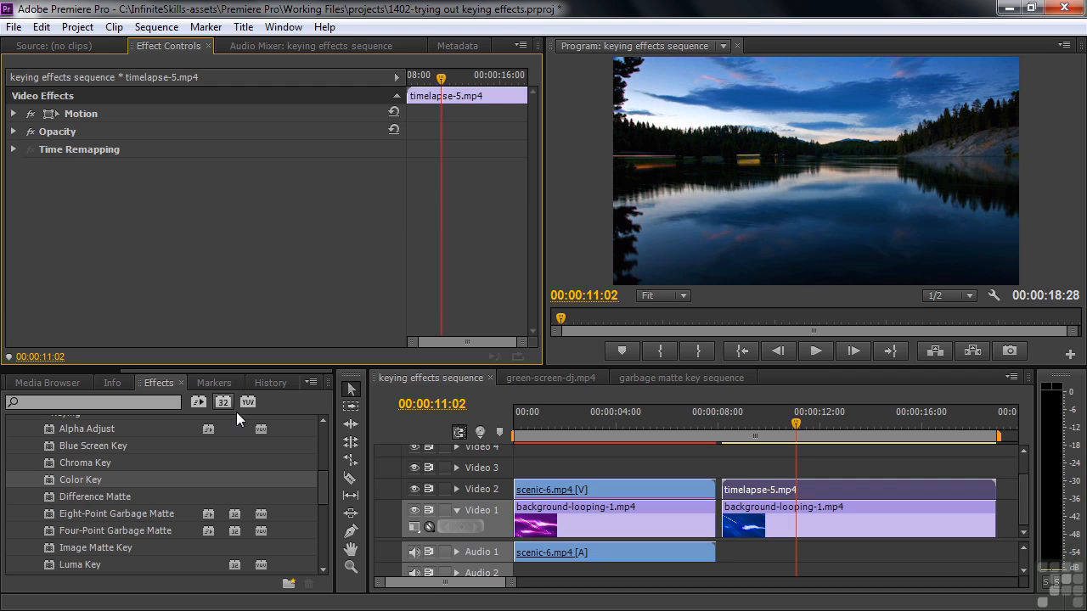
{"action": "left_click_drag", "start_coordinate": [324, 475], "coordinate": [325, 506]}
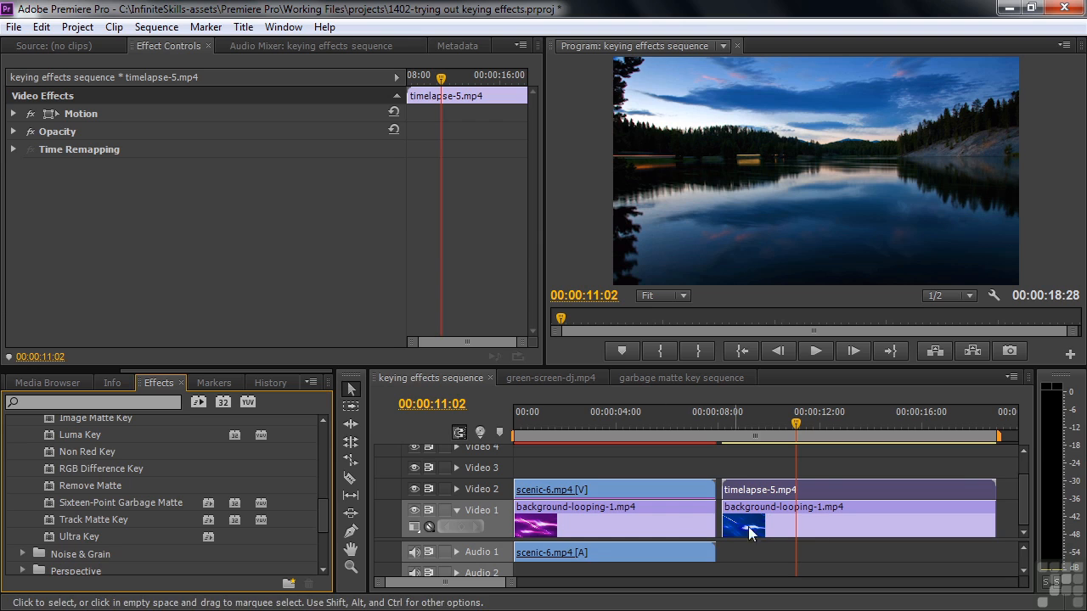
{"action": "double_click", "coordinate": [51, 436]}
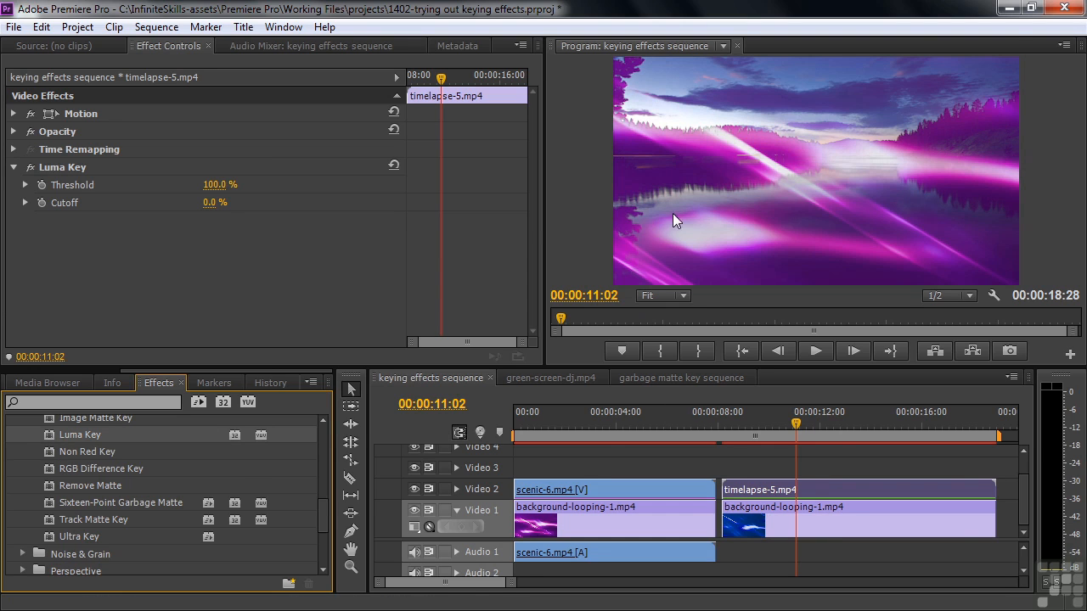
Set the Luma Key Threshold to 9.6% on the timelapse clip.
{"action": "left_click", "coordinate": [25, 185]}
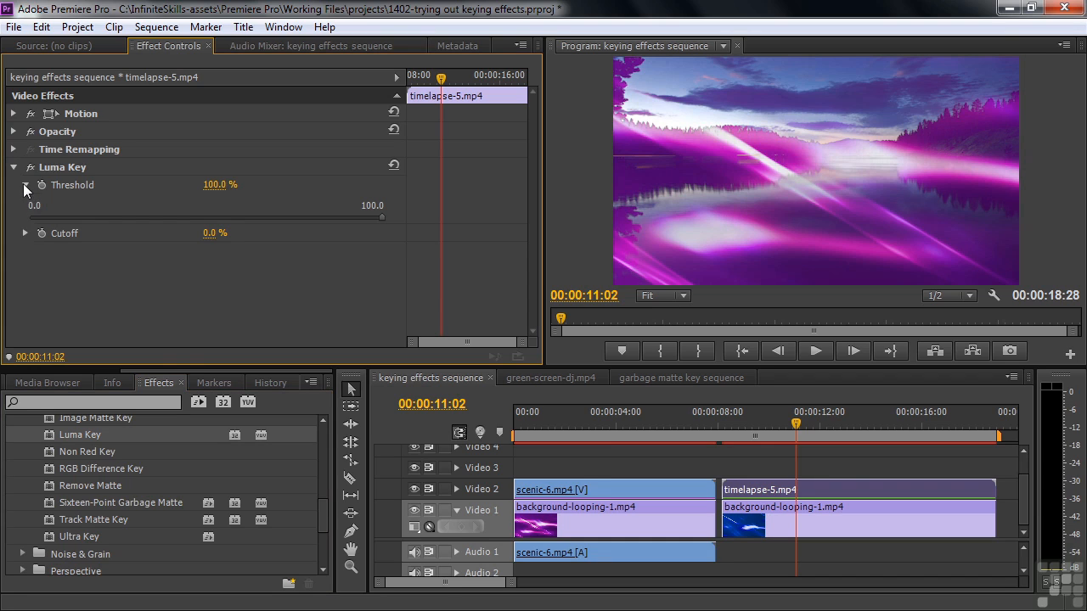
{"action": "left_click", "coordinate": [25, 234]}
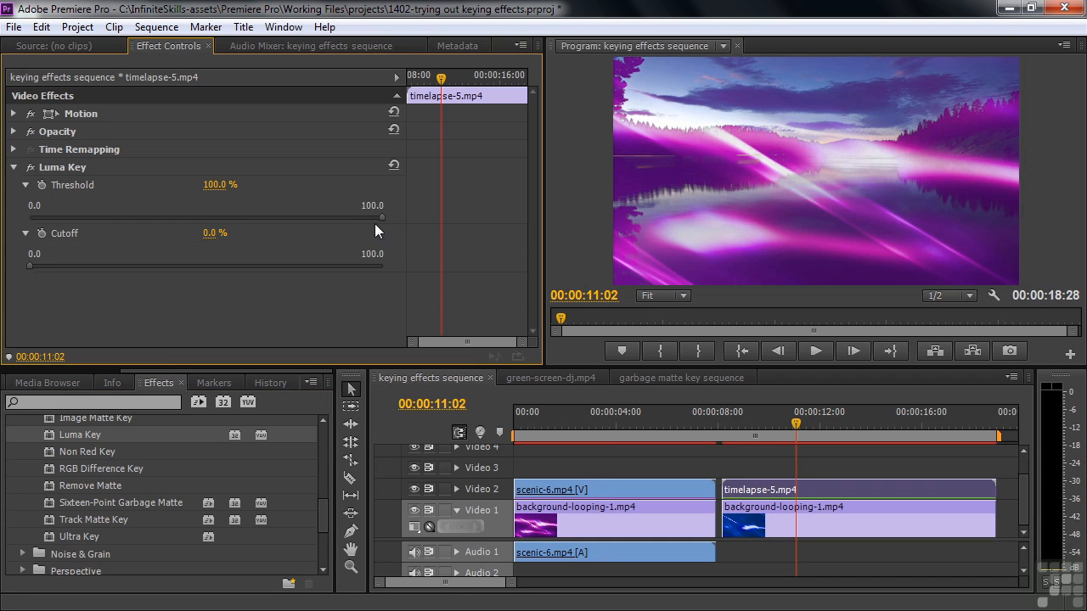
{"action": "left_click_drag", "start_coordinate": [384, 218], "coordinate": [66, 231]}
{"action": "mouse_move", "coordinate": [61, 229]}
{"action": "left_mouse_down"}
{"action": "mouse_move", "coordinate": [47, 225]}
{"action": "mouse_move", "coordinate": [65, 238]}
{"action": "left_mouse_up"}
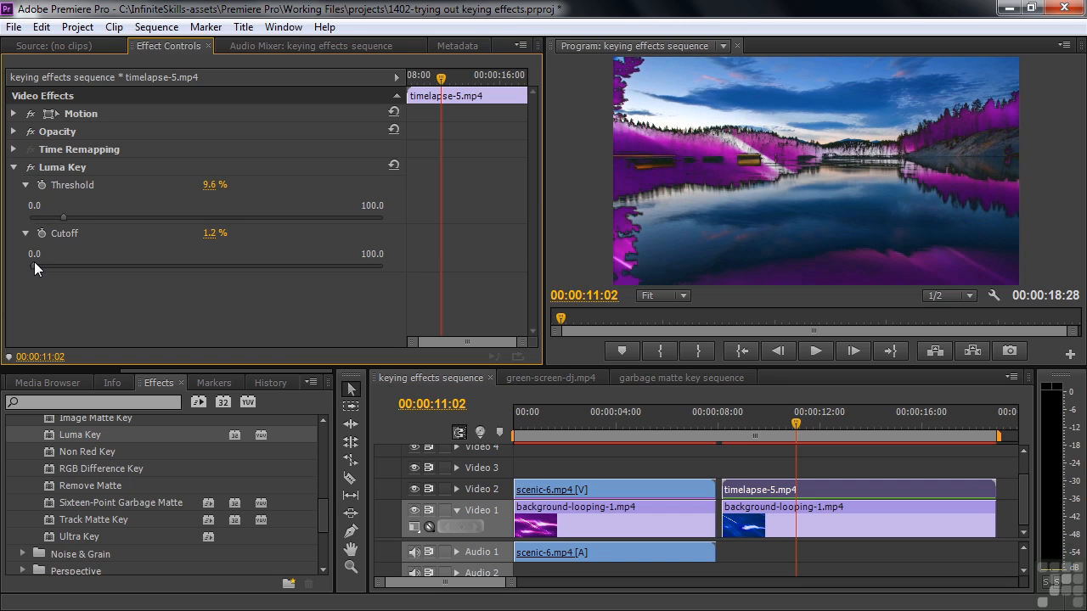
Try higher Luma Key Cutoff values up to 8.2%, settling on a Threshold of 8.9% and a Cutoff of 1.9%.
{"action": "left_click_drag", "start_coordinate": [38, 263], "coordinate": [45, 277]}
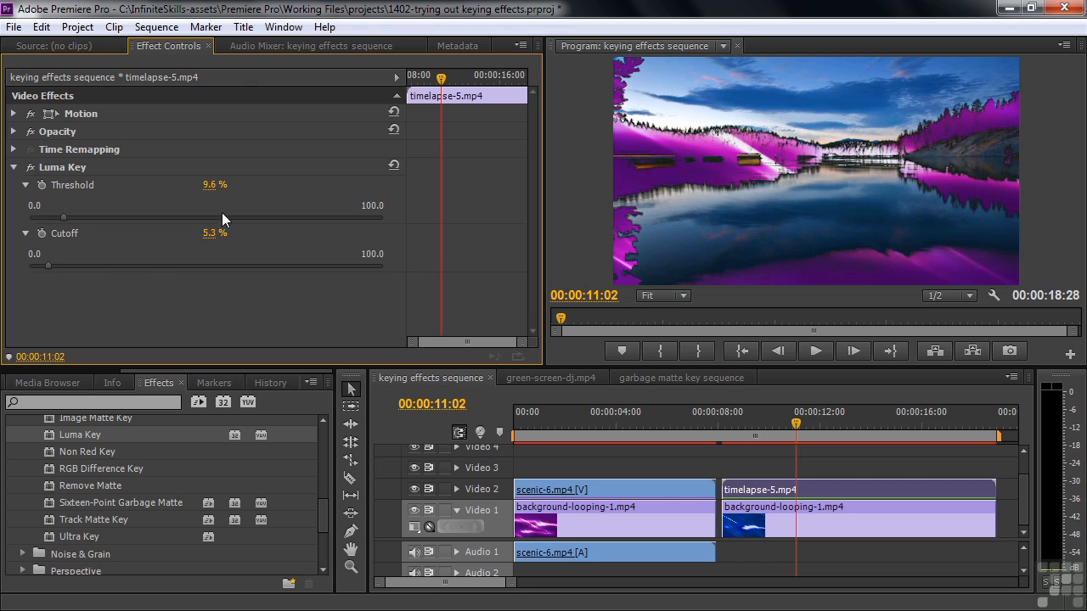
{"action": "mouse_move", "coordinate": [52, 264]}
{"action": "left_mouse_down"}
{"action": "mouse_move", "coordinate": [68, 274]}
{"action": "mouse_move", "coordinate": [52, 270]}
{"action": "mouse_move", "coordinate": [57, 278]}
{"action": "left_mouse_up"}
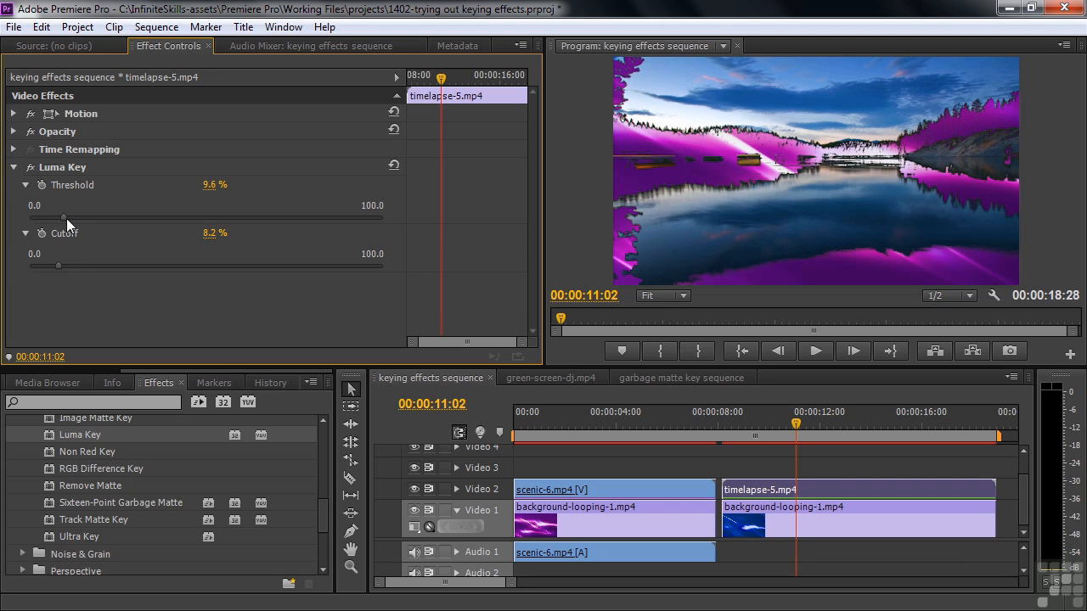
{"action": "mouse_move", "coordinate": [64, 217]}
{"action": "left_mouse_down"}
{"action": "mouse_move", "coordinate": [28, 215]}
{"action": "mouse_move", "coordinate": [61, 215]}
{"action": "left_mouse_up"}
{"action": "mouse_move", "coordinate": [57, 266]}
{"action": "left_mouse_down"}
{"action": "mouse_move", "coordinate": [300, 273]}
{"action": "mouse_move", "coordinate": [39, 273]}
{"action": "mouse_move", "coordinate": [221, 280]}
{"action": "mouse_move", "coordinate": [24, 264]}
{"action": "mouse_move", "coordinate": [268, 260]}
{"action": "mouse_move", "coordinate": [58, 250]}
{"action": "mouse_move", "coordinate": [38, 262]}
{"action": "left_mouse_up"}
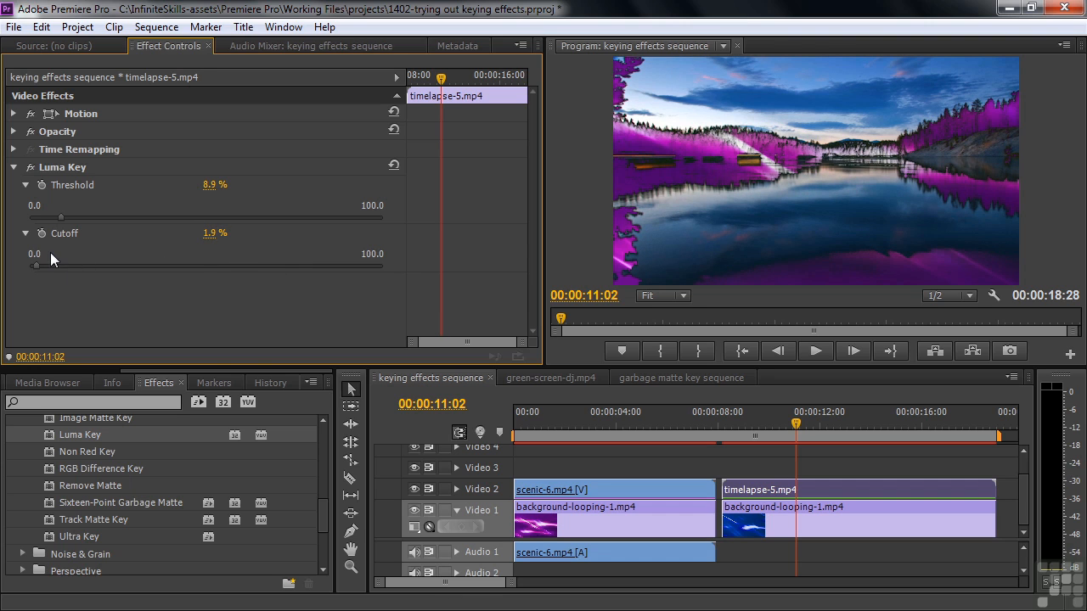
Delete the Luma Key effect from the timelapse-5.mp4 clip.
{"action": "left_click", "coordinate": [43, 167]}
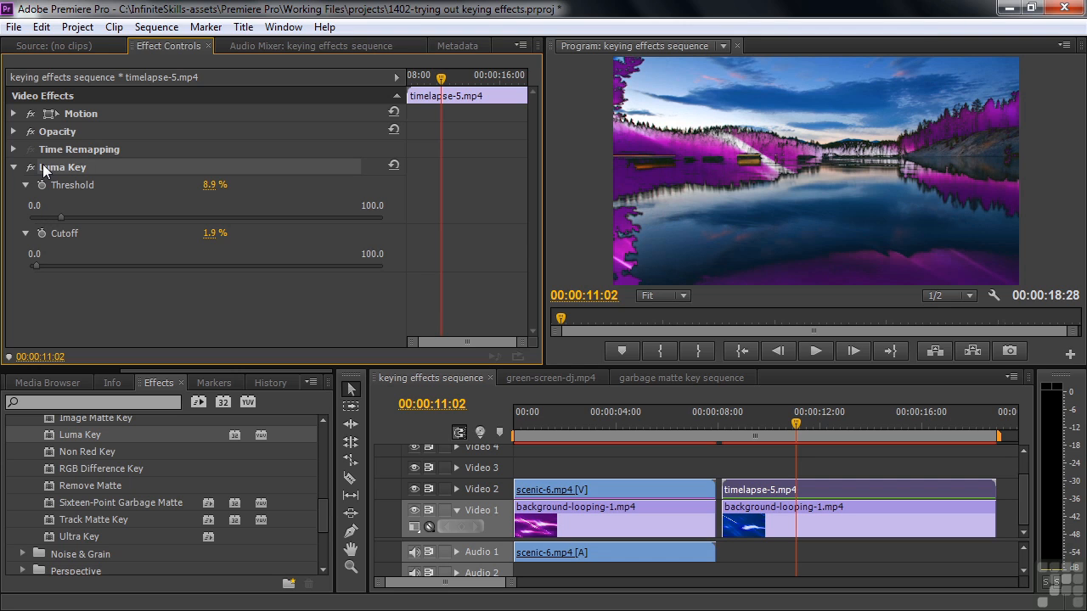
{"action": "key", "text": "Delete"}
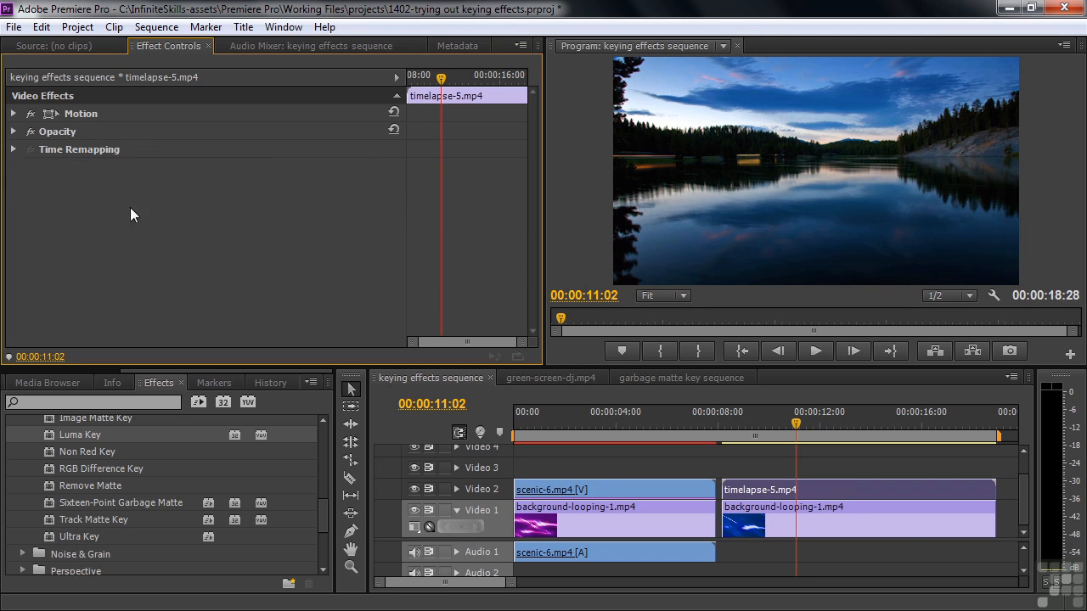
Open the green-screen-dj.mp4 sequence and apply the Color Key effect to the green-screen-dj.mp4 clip on Video 2.
{"action": "left_click", "coordinate": [548, 378]}
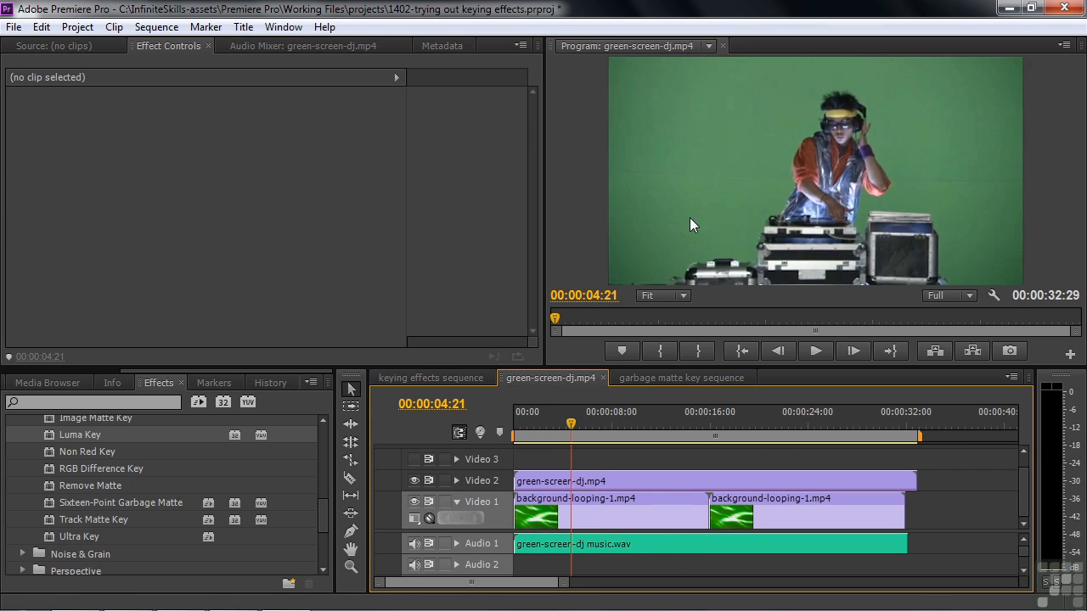
{"action": "left_click", "coordinate": [578, 483]}
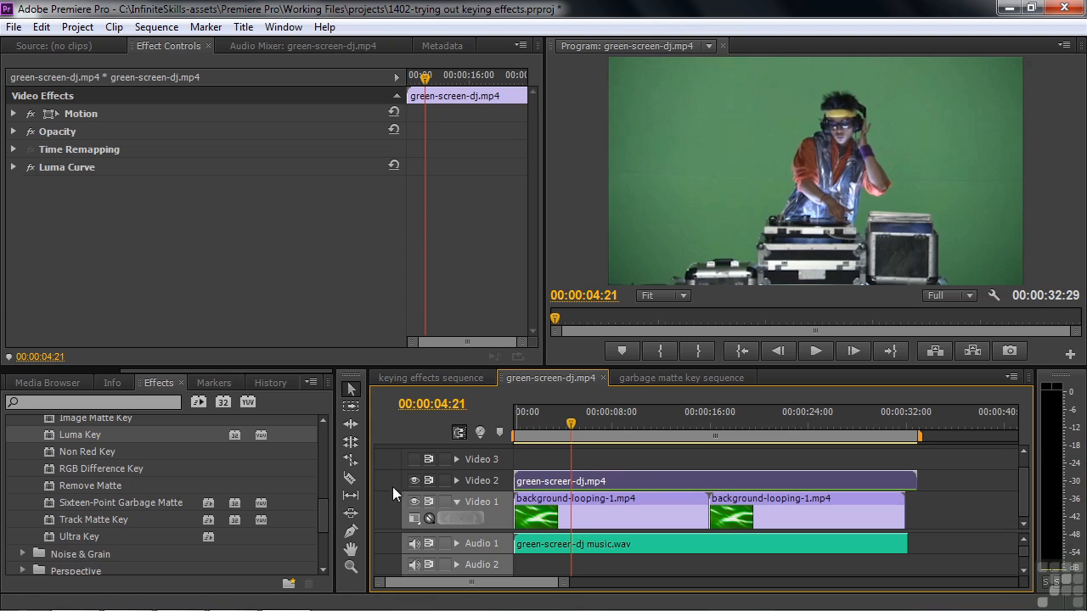
{"action": "left_click_drag", "start_coordinate": [322, 518], "coordinate": [326, 483]}
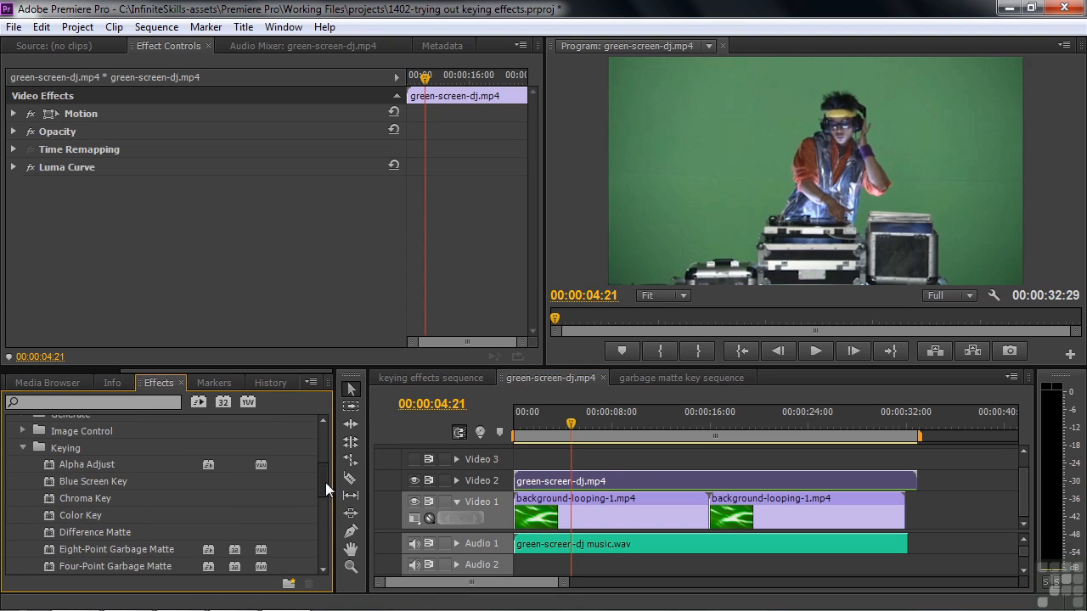
{"action": "double_click", "coordinate": [49, 512]}
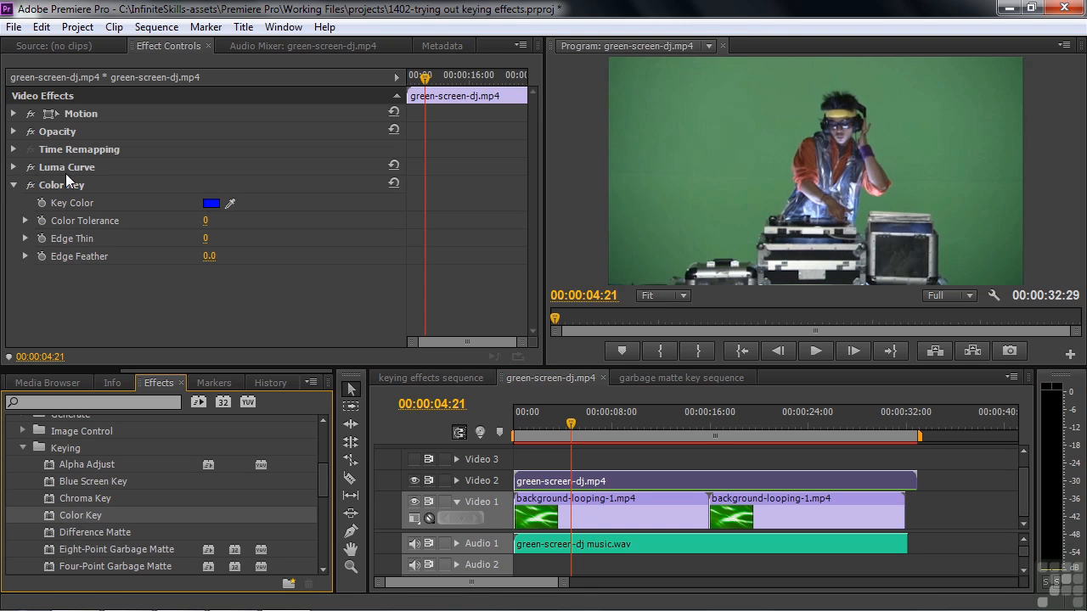
Move Luma Curve below Color Key in the clip's effect order and compare the picture with Luma Curve off and on.
{"action": "left_click", "coordinate": [15, 186]}
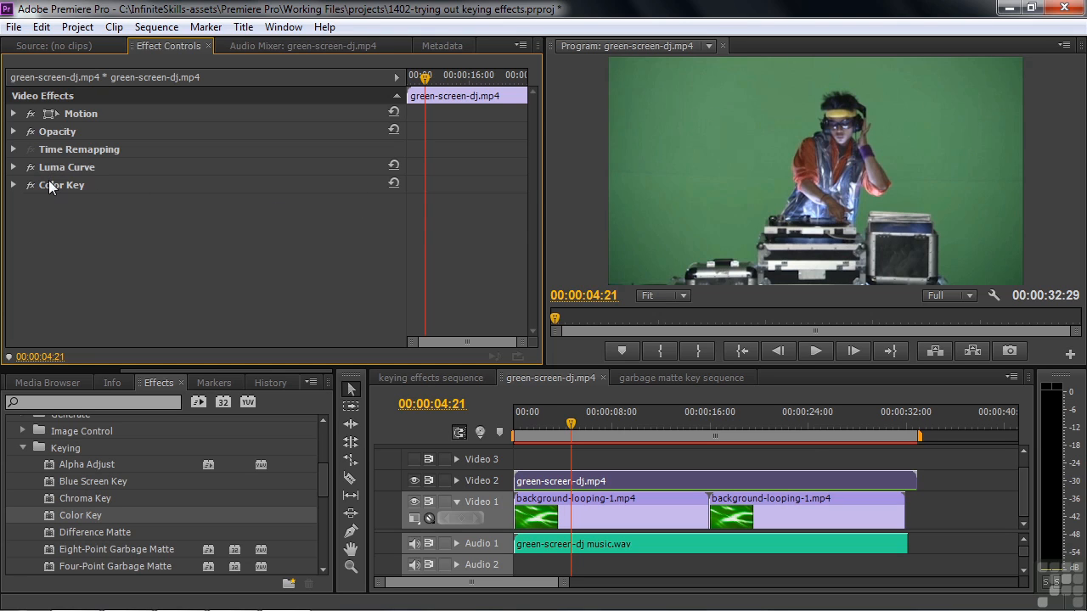
{"action": "left_click_drag", "start_coordinate": [46, 168], "coordinate": [47, 196]}
{"action": "left_click", "coordinate": [31, 185]}
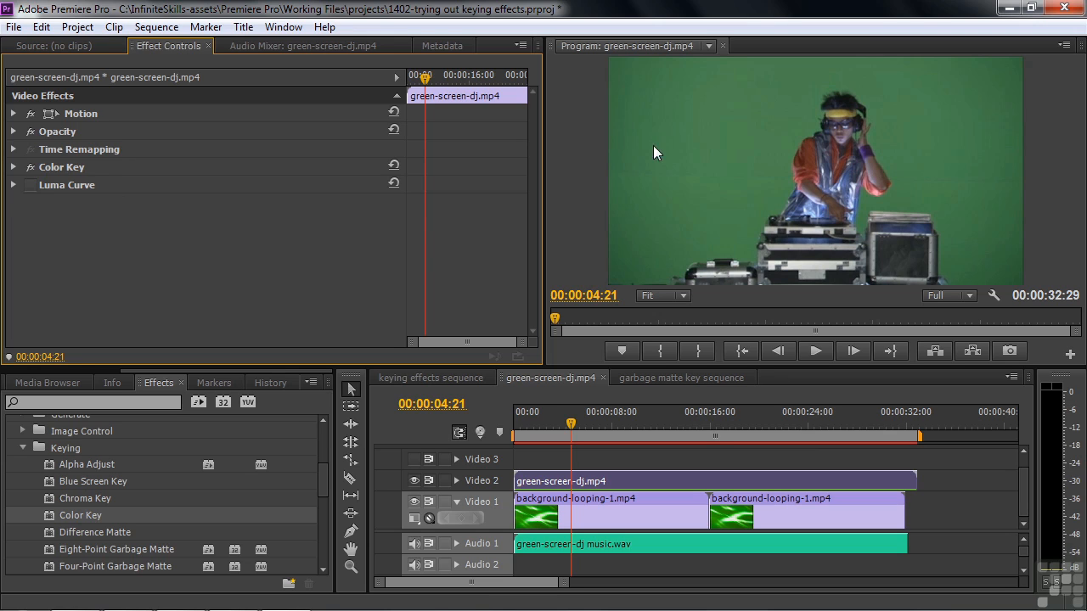
{"action": "left_click", "coordinate": [32, 185]}
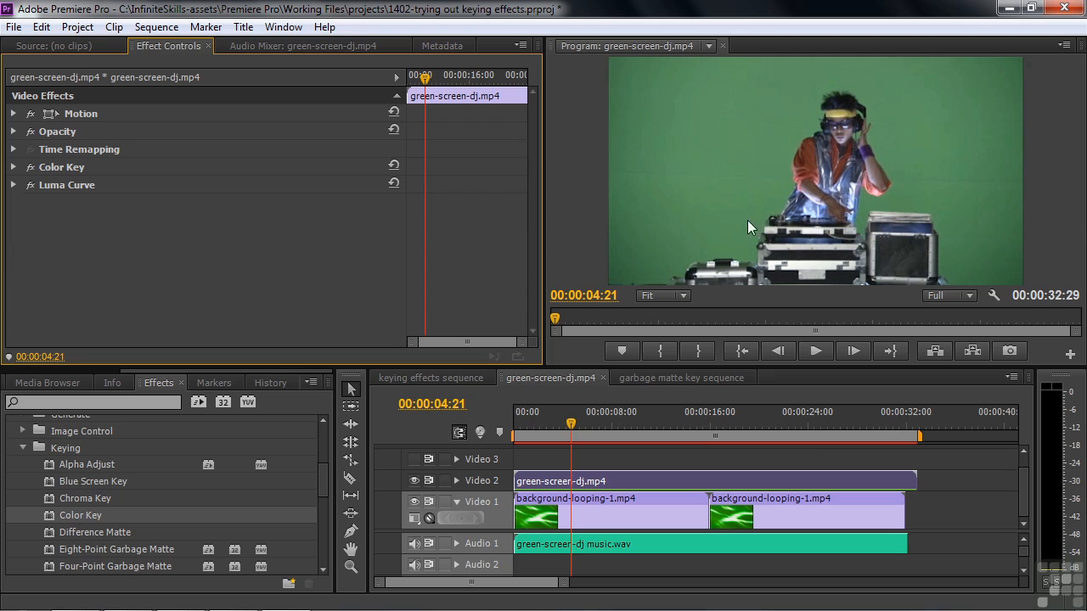
Sample the green backdrop beside the DJ's equipment as the Color Key's Key Color and set Color Tolerance to 34.
{"action": "left_click", "coordinate": [13, 167]}
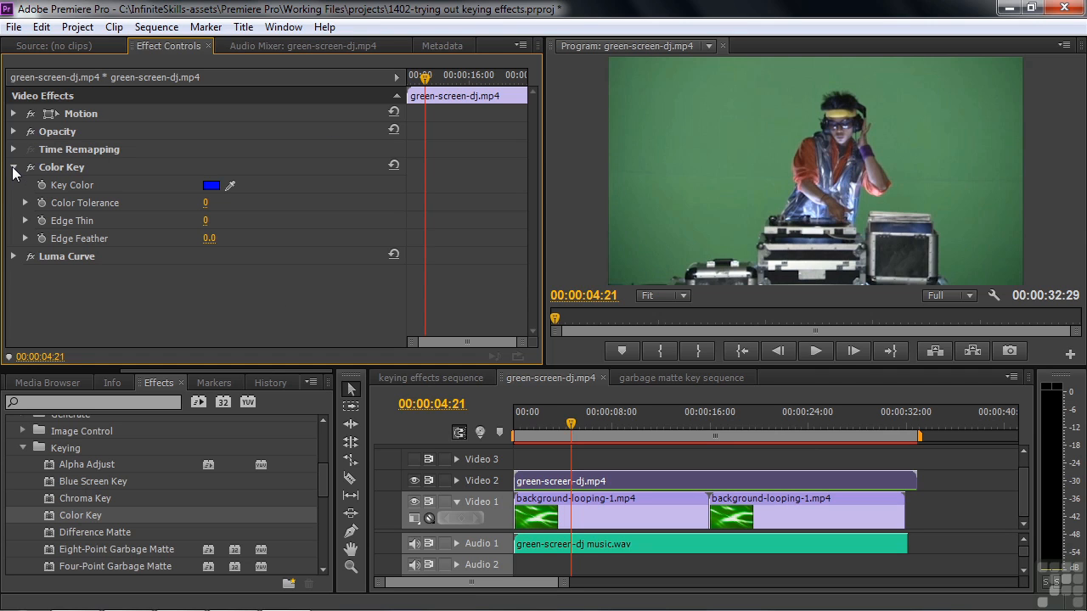
{"action": "left_click", "coordinate": [237, 183]}
{"action": "left_click_drag", "start_coordinate": [237, 182], "coordinate": [648, 252]}
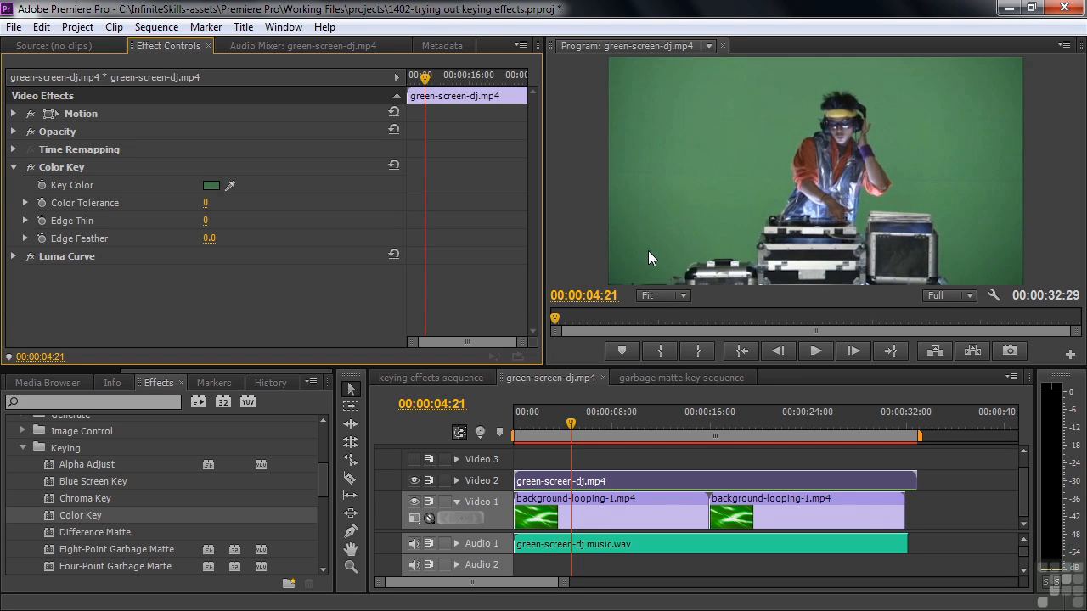
{"action": "left_click", "coordinate": [25, 203]}
{"action": "left_click_drag", "start_coordinate": [30, 238], "coordinate": [47, 241]}
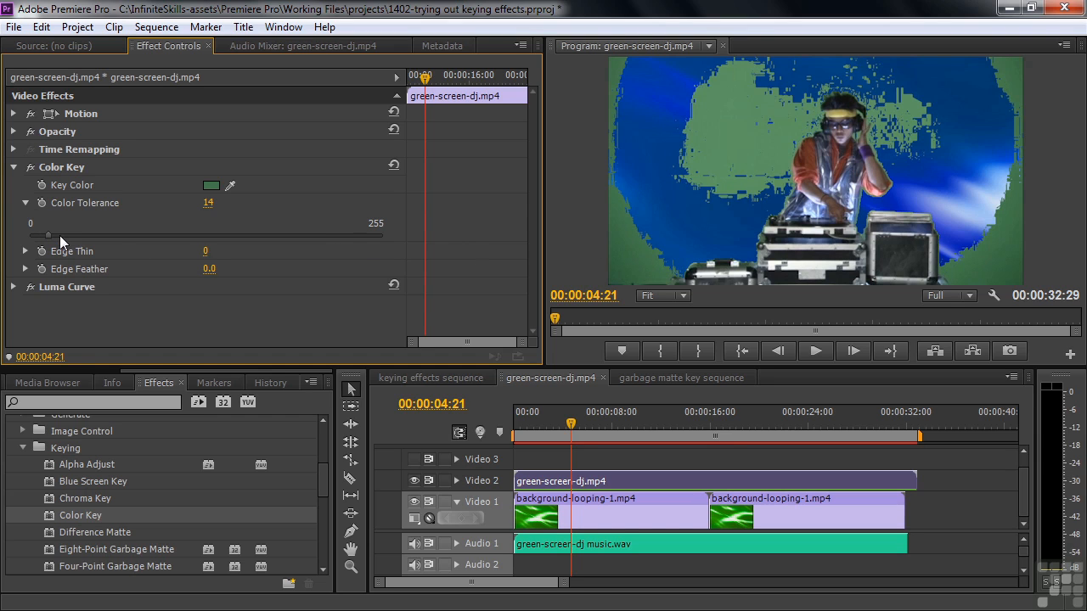
{"action": "left_click_drag", "start_coordinate": [48, 235], "coordinate": [77, 258]}
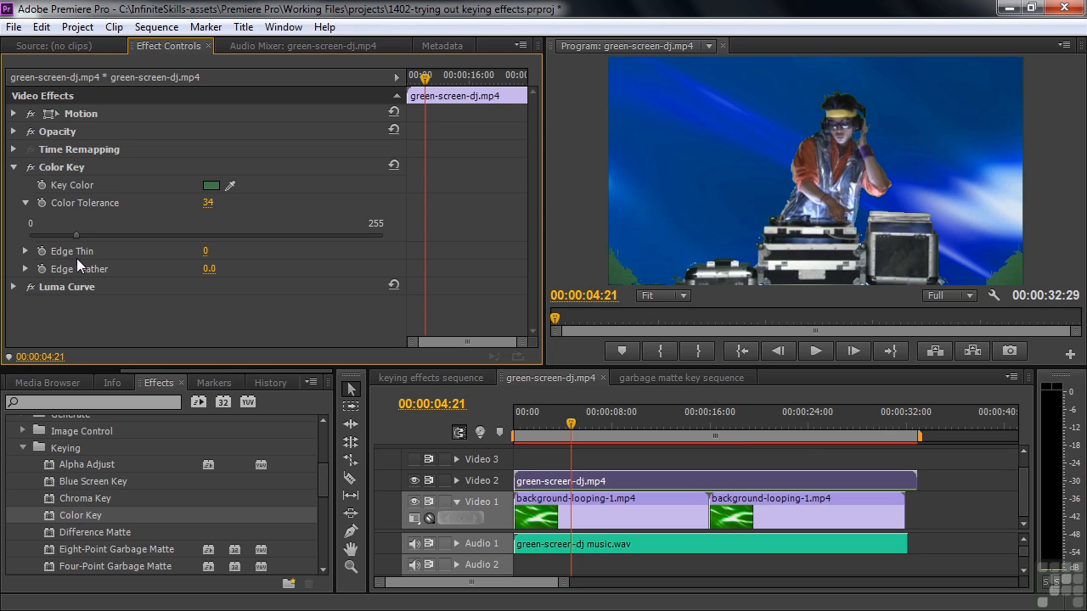
Try the Color Key's Edge Thin, leaving it at 0, and set Edge Feather to 2.1.
{"action": "left_click", "coordinate": [26, 251]}
{"action": "mouse_move", "coordinate": [206, 283]}
{"action": "left_mouse_down"}
{"action": "mouse_move", "coordinate": [172, 280]}
{"action": "mouse_move", "coordinate": [346, 295]}
{"action": "mouse_move", "coordinate": [190, 292]}
{"action": "left_mouse_up"}
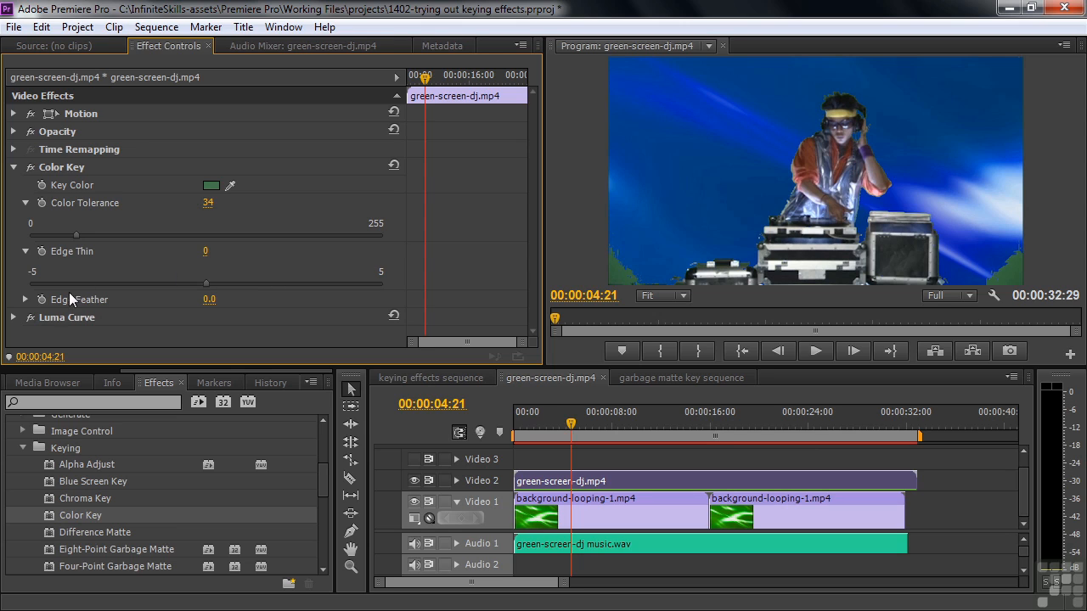
{"action": "left_click", "coordinate": [26, 300]}
{"action": "left_click_drag", "start_coordinate": [30, 331], "coordinate": [102, 329]}
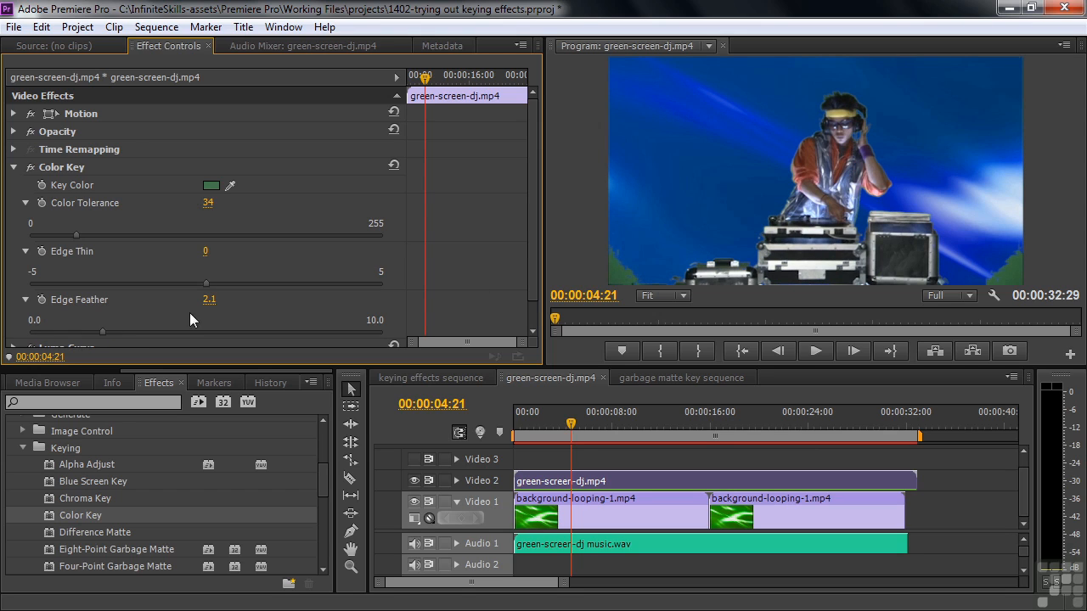
{"action": "left_click", "coordinate": [13, 168]}
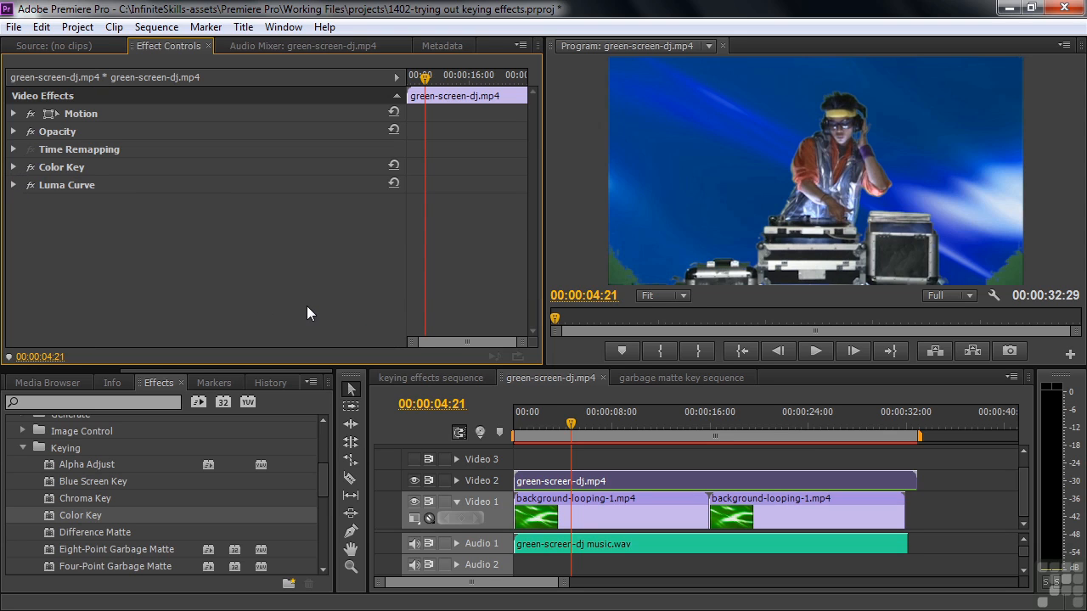
Apply the Eight-Point Garbage Matte effect to the green-screen-dj.mp4 clip and show its control points on the picture.
{"action": "left_click_drag", "start_coordinate": [325, 471], "coordinate": [323, 494]}
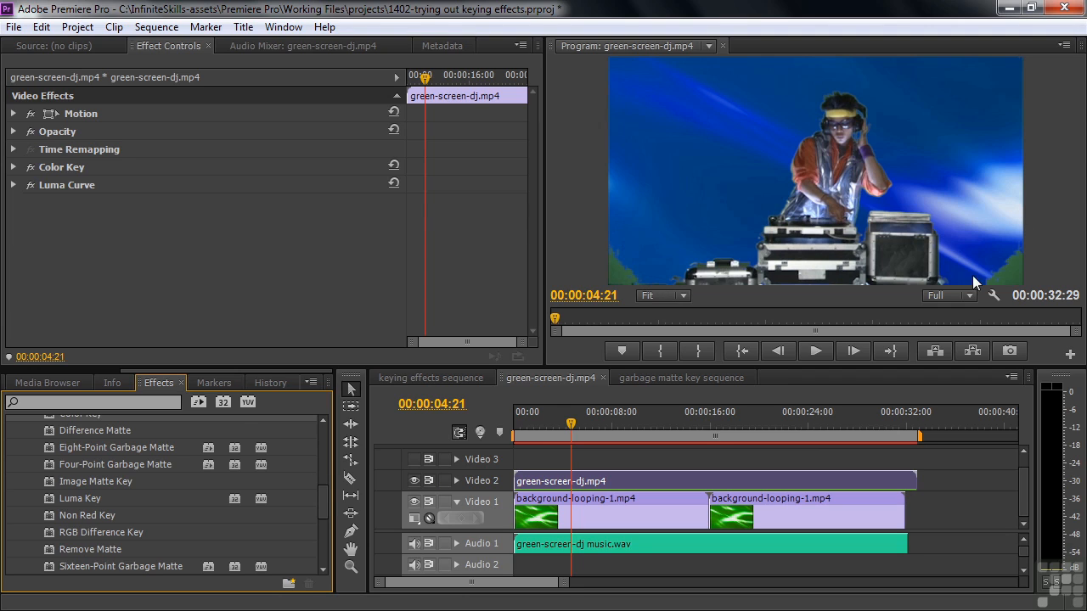
{"action": "double_click", "coordinate": [48, 447]}
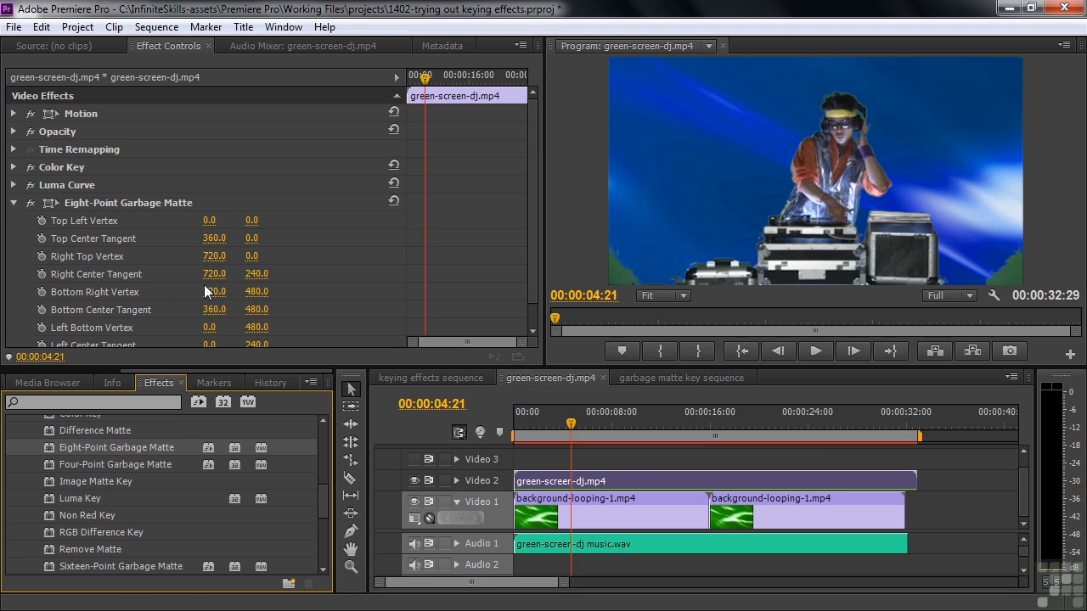
{"action": "left_click", "coordinate": [48, 203]}
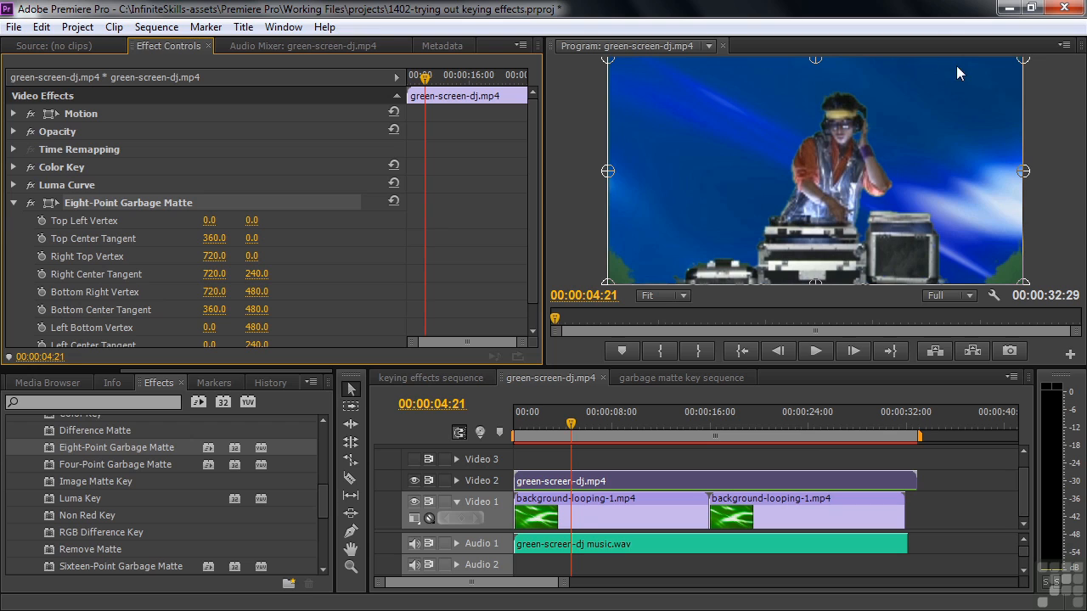
Crop the leftover green corners with matte points: Bottom Right about 586, 496; Right Center 722, 346; Left Bottom 133, 501; Left Center -7, 332.
{"action": "mouse_move", "coordinate": [1023, 283]}
{"action": "left_mouse_down"}
{"action": "mouse_move", "coordinate": [990, 269]}
{"action": "mouse_move", "coordinate": [992, 283]}
{"action": "mouse_move", "coordinate": [948, 295]}
{"action": "left_mouse_up"}
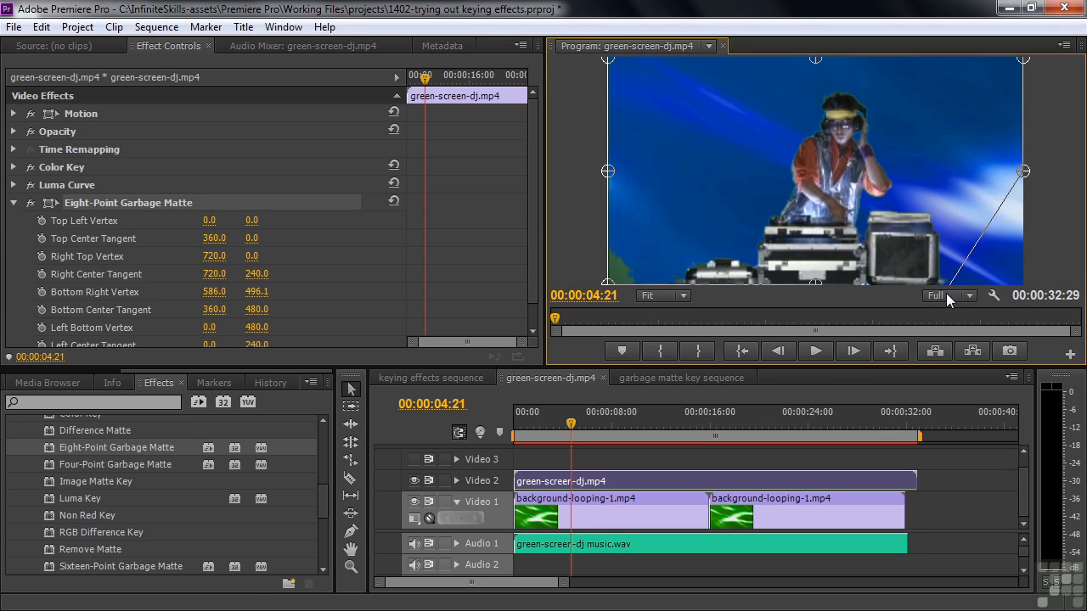
{"action": "left_click_drag", "start_coordinate": [1023, 172], "coordinate": [1024, 221]}
{"action": "left_click_drag", "start_coordinate": [607, 284], "coordinate": [685, 296]}
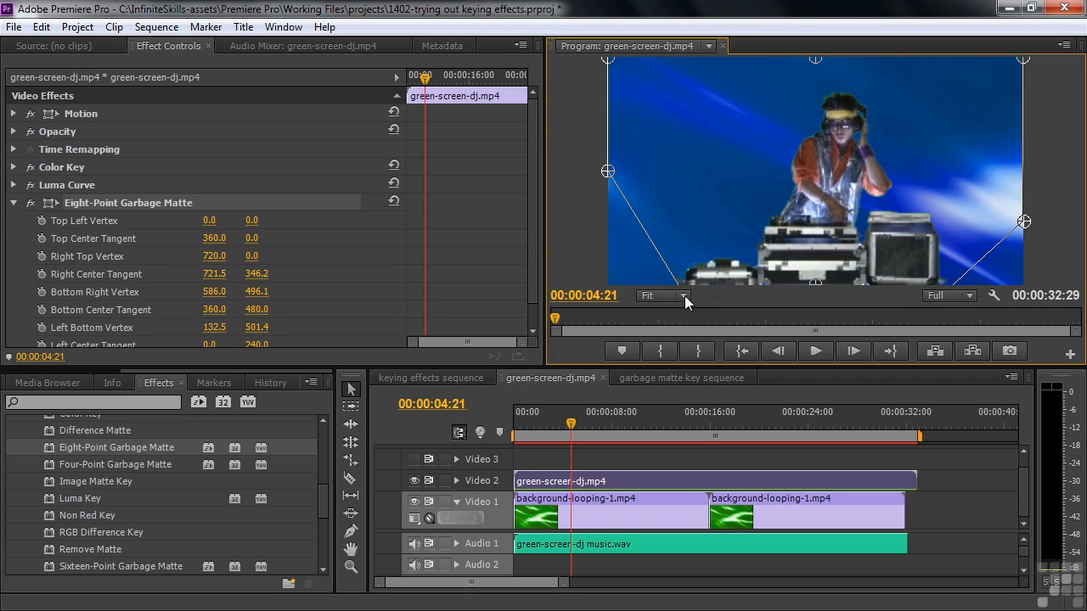
{"action": "left_click_drag", "start_coordinate": [613, 175], "coordinate": [603, 215]}
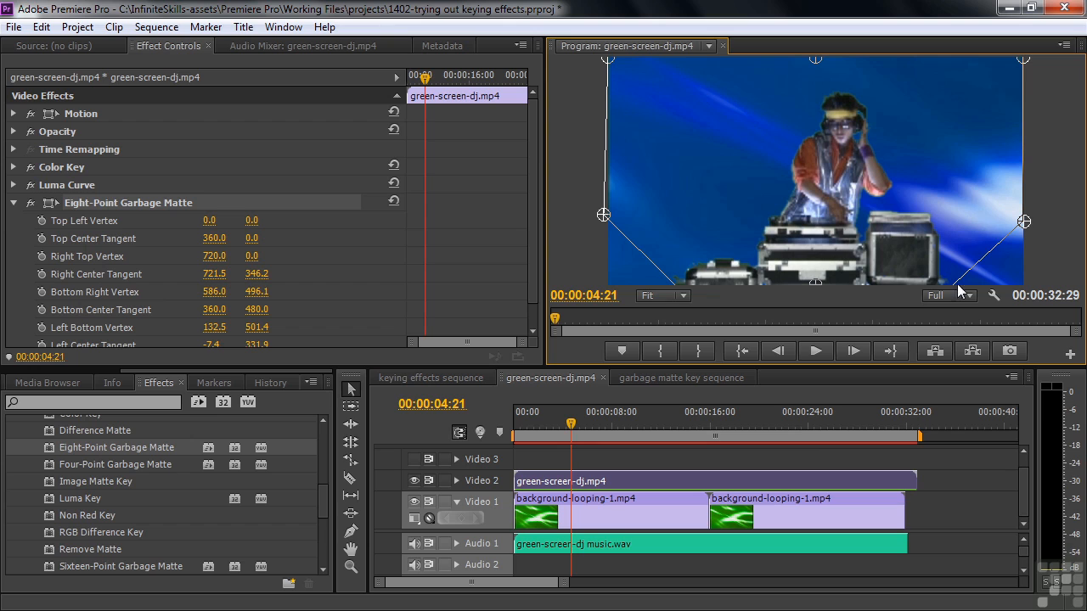
Deselect the clip and play the keyed green-screen sequence from about 00:00:04:09 to check the composite.
{"action": "left_click", "coordinate": [560, 459]}
{"action": "left_click_drag", "start_coordinate": [575, 424], "coordinate": [566, 424]}
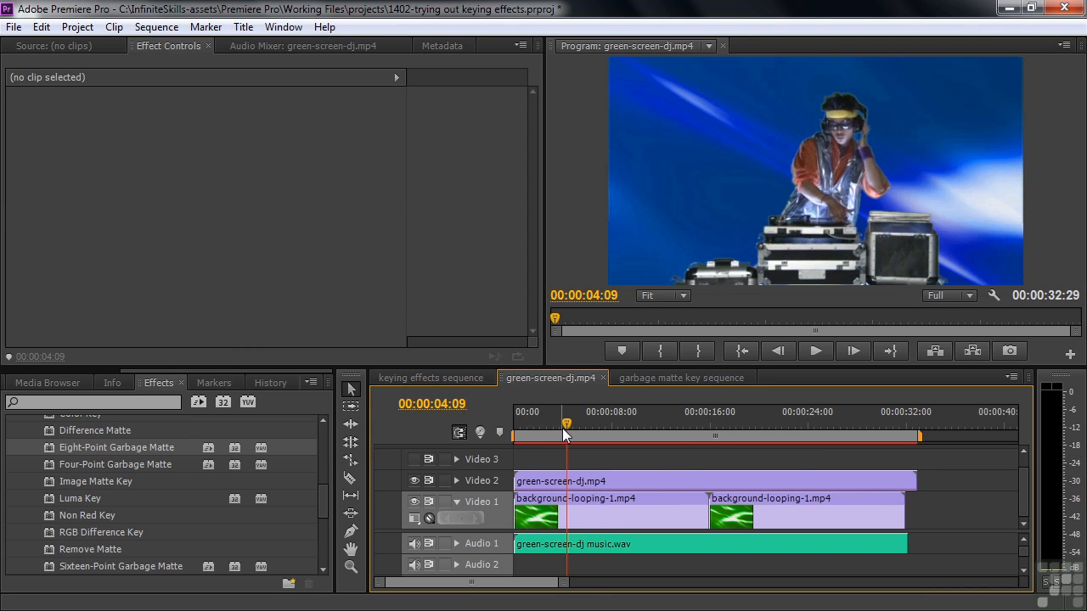
{"action": "key", "text": "space"}
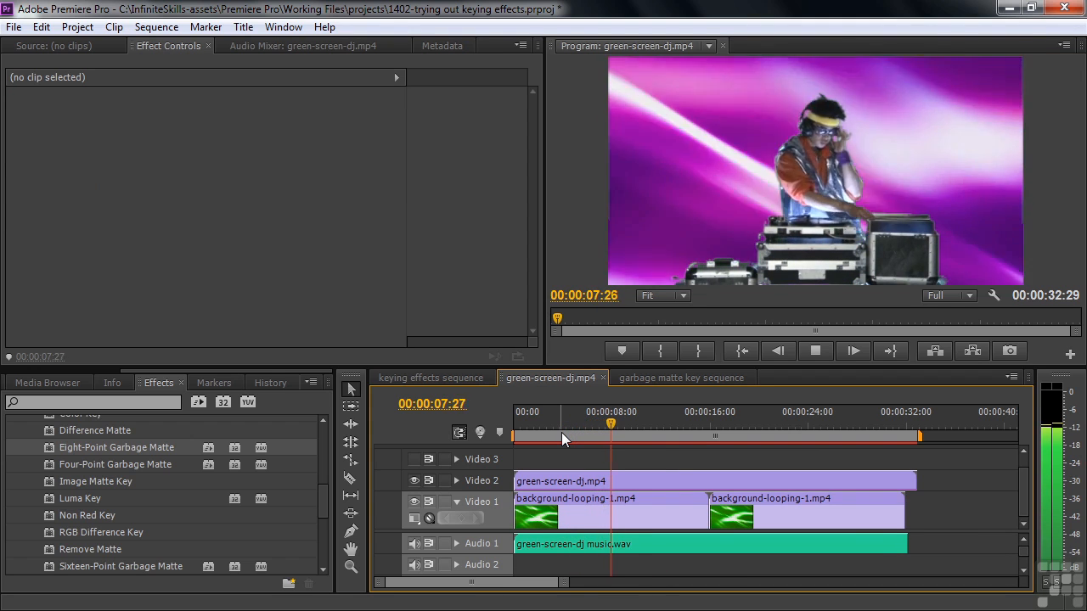
{"action": "key", "text": "space"}
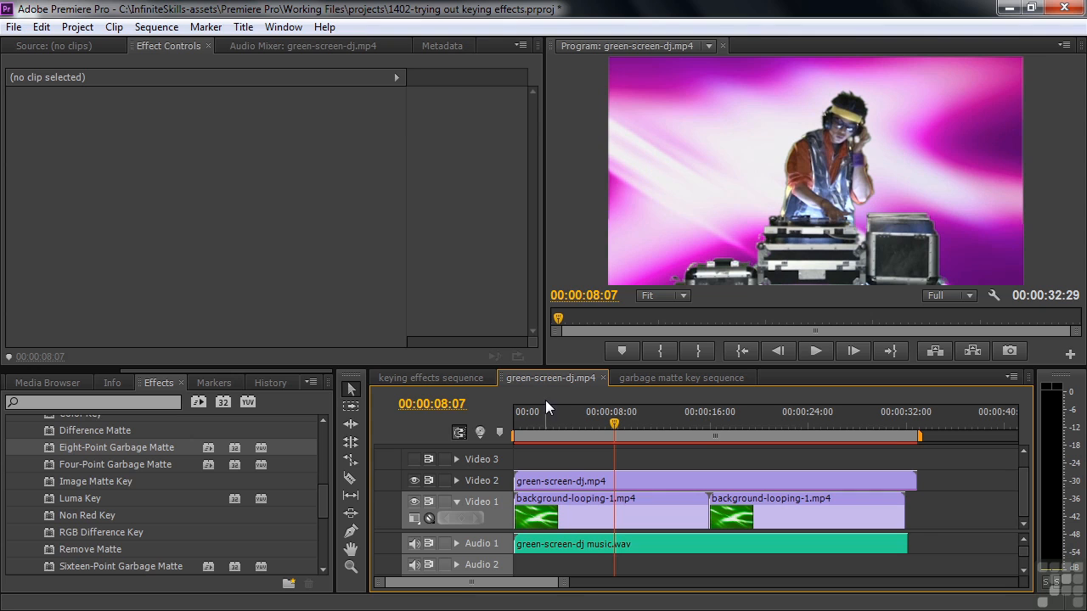
Open the garbage matte key sequence and compare the picture with the Video 3 adjustment layer and the Video 2 clip hidden and shown.
{"action": "left_click", "coordinate": [648, 377]}
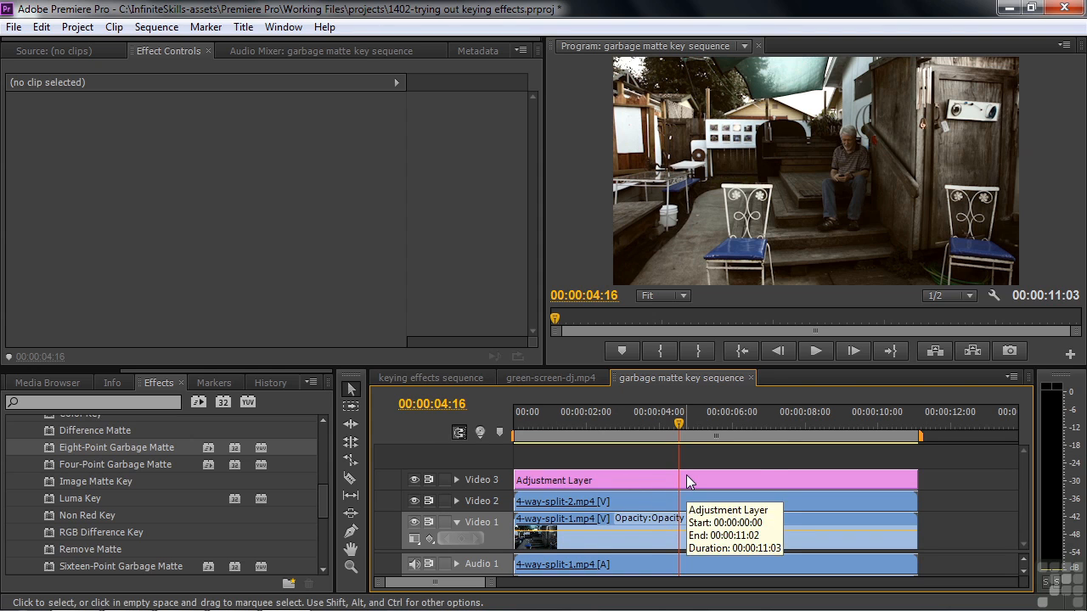
{"action": "left_click", "coordinate": [414, 480]}
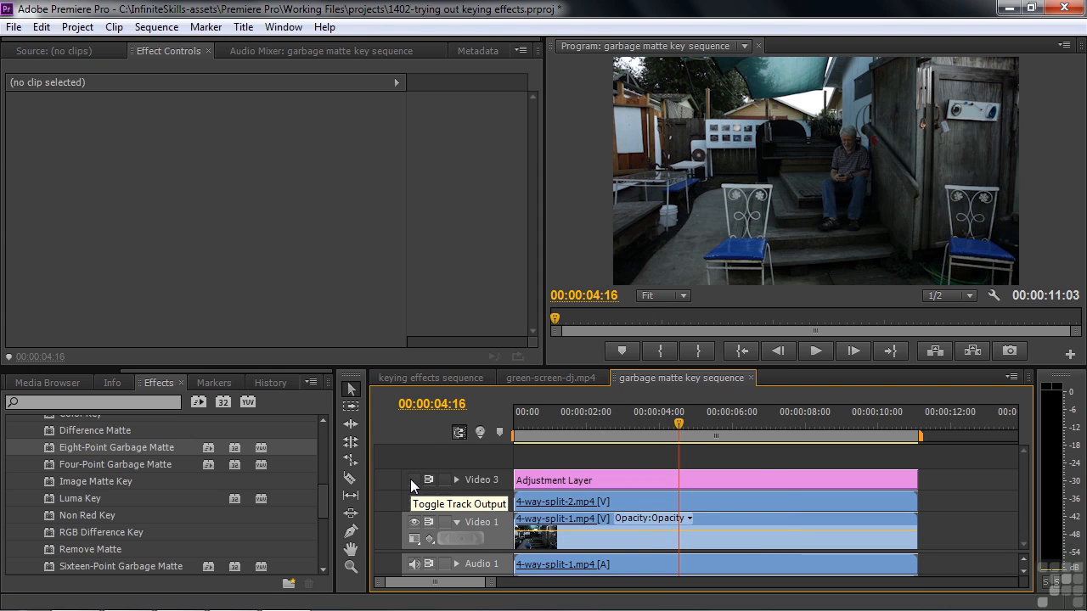
{"action": "left_click", "coordinate": [411, 479]}
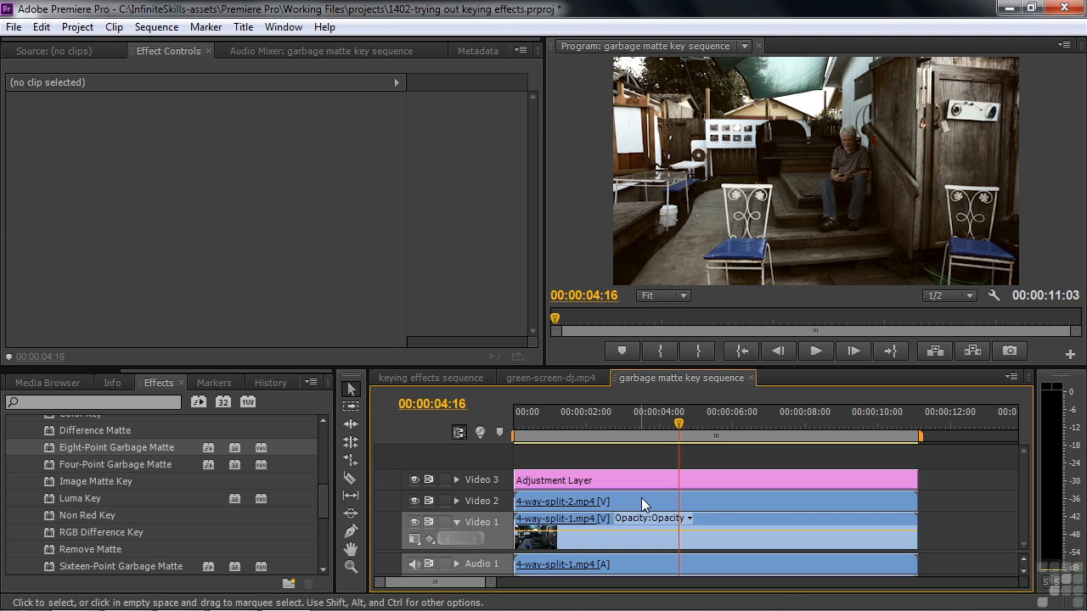
{"action": "left_click", "coordinate": [413, 501]}
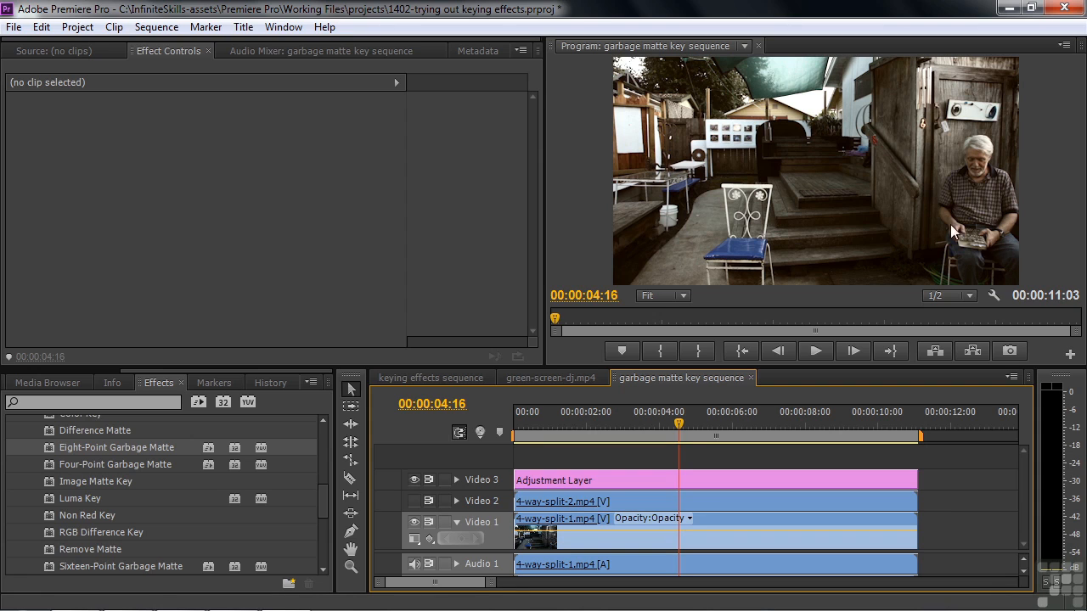
{"action": "left_click", "coordinate": [407, 496]}
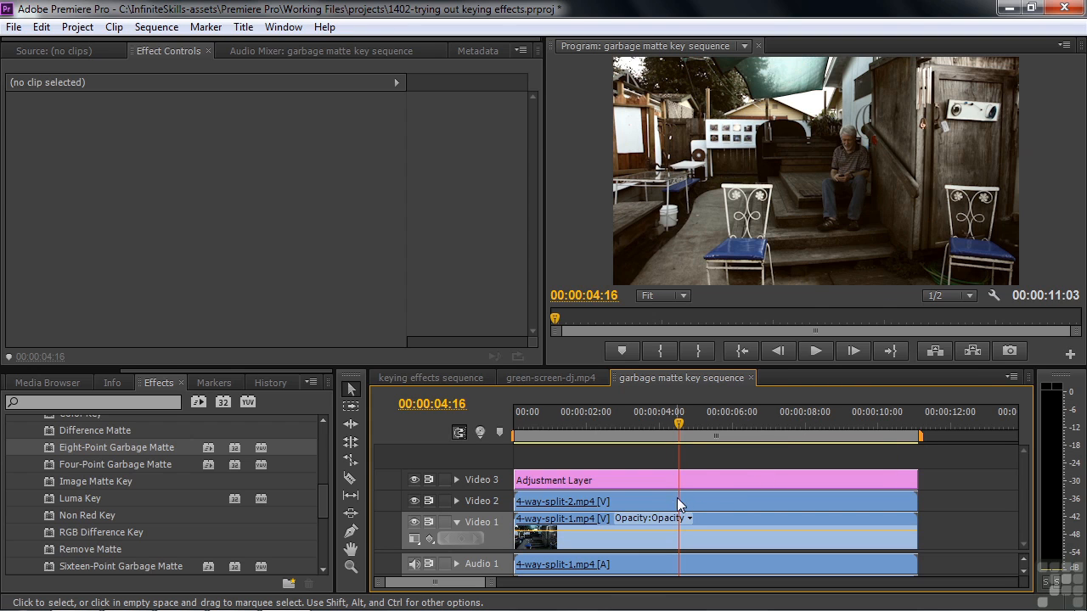
Apply the Eight-Point Garbage Matte to the 4-way-split-2.mp4 clip on Video 2 and show its control points.
{"action": "left_click", "coordinate": [655, 503]}
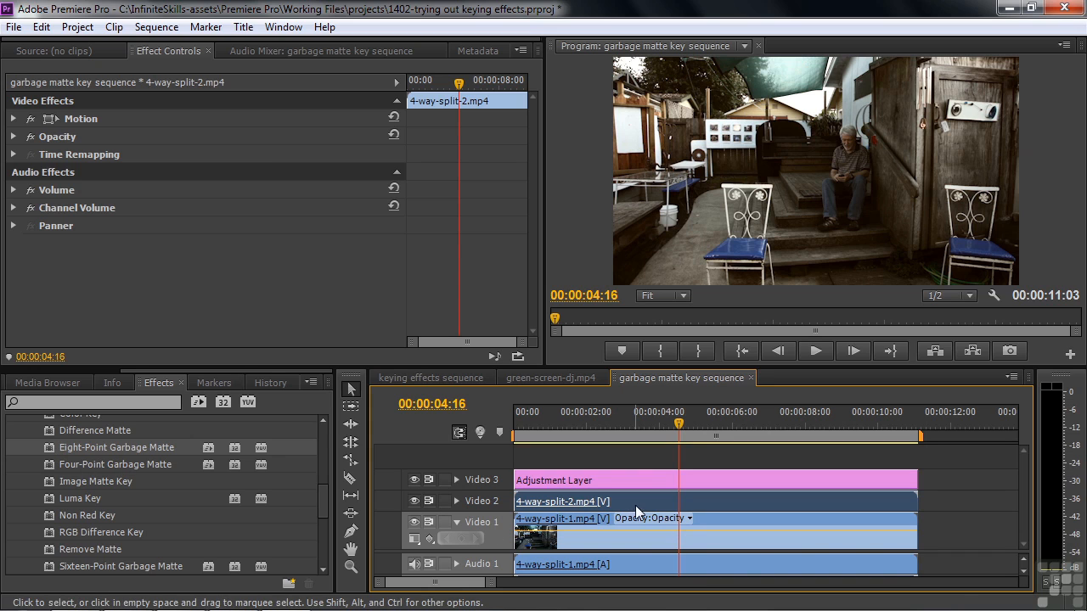
{"action": "double_click", "coordinate": [53, 451]}
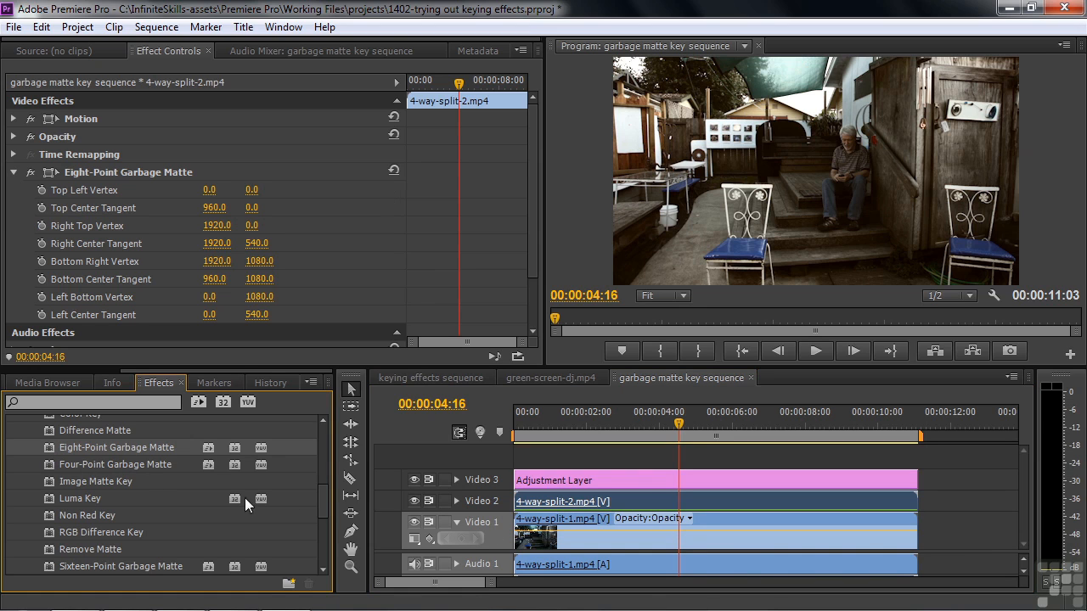
{"action": "left_click", "coordinate": [647, 497]}
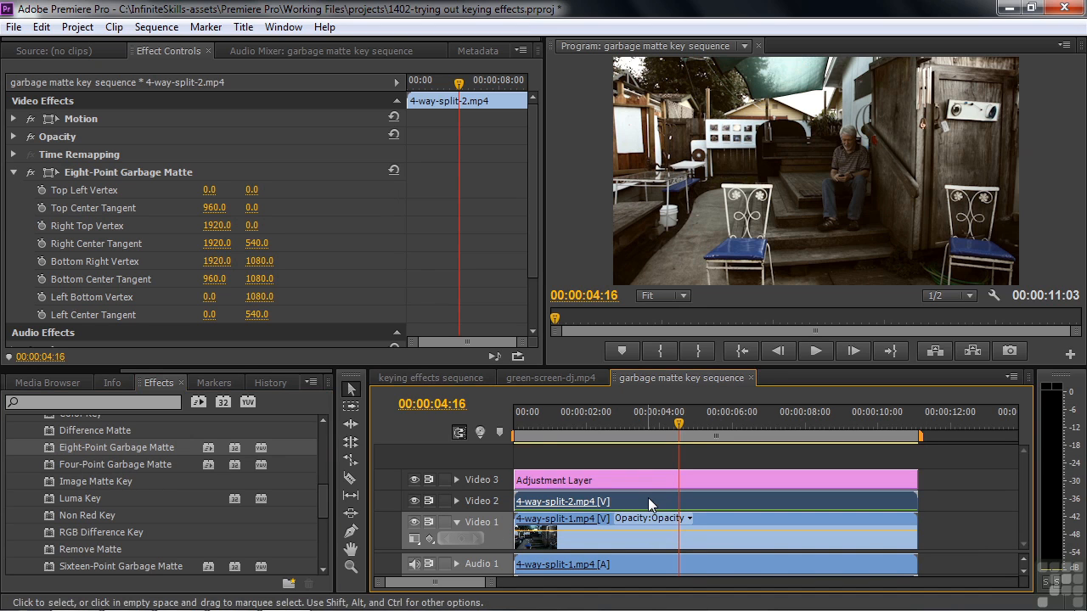
{"action": "left_click", "coordinate": [50, 173]}
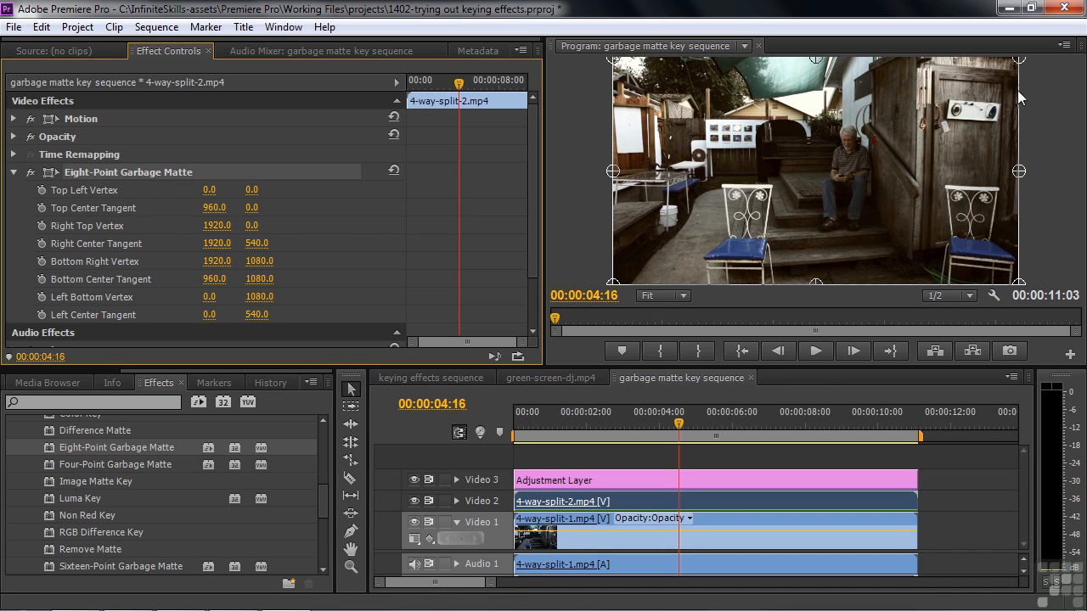
Move the matte's right edge inward: Right Top Vertex about 1418, 12; Right Center Tangent 1422, 626; Bottom Right Vertex 1406, 1140.
{"action": "left_click", "coordinate": [1008, 65]}
{"action": "left_click_drag", "start_coordinate": [1014, 60], "coordinate": [913, 61]}
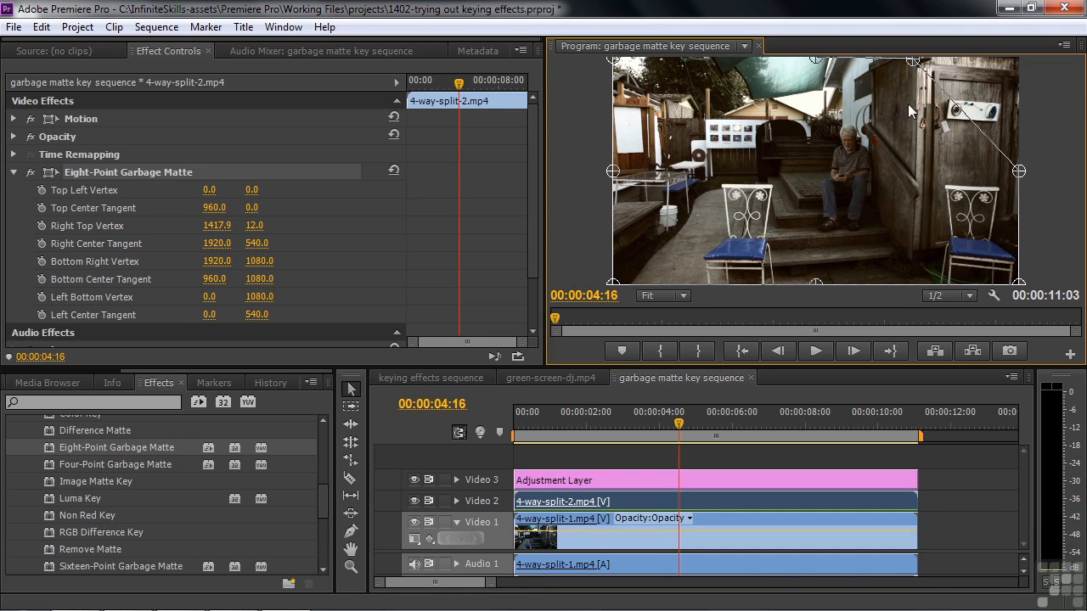
{"action": "left_click_drag", "start_coordinate": [1018, 173], "coordinate": [914, 195]}
{"action": "left_click_drag", "start_coordinate": [1021, 286], "coordinate": [910, 298]}
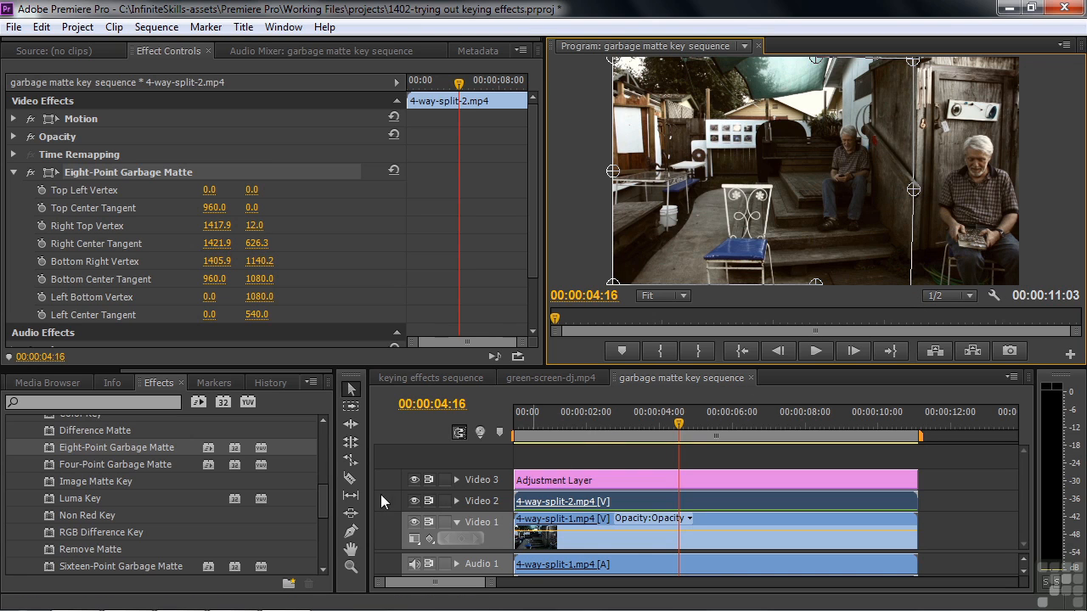
Toggle the Video 3 adjustment layer off and on to compare, and hide the matte's control points to inspect the split.
{"action": "left_click", "coordinate": [414, 477]}
{"action": "left_click", "coordinate": [415, 476]}
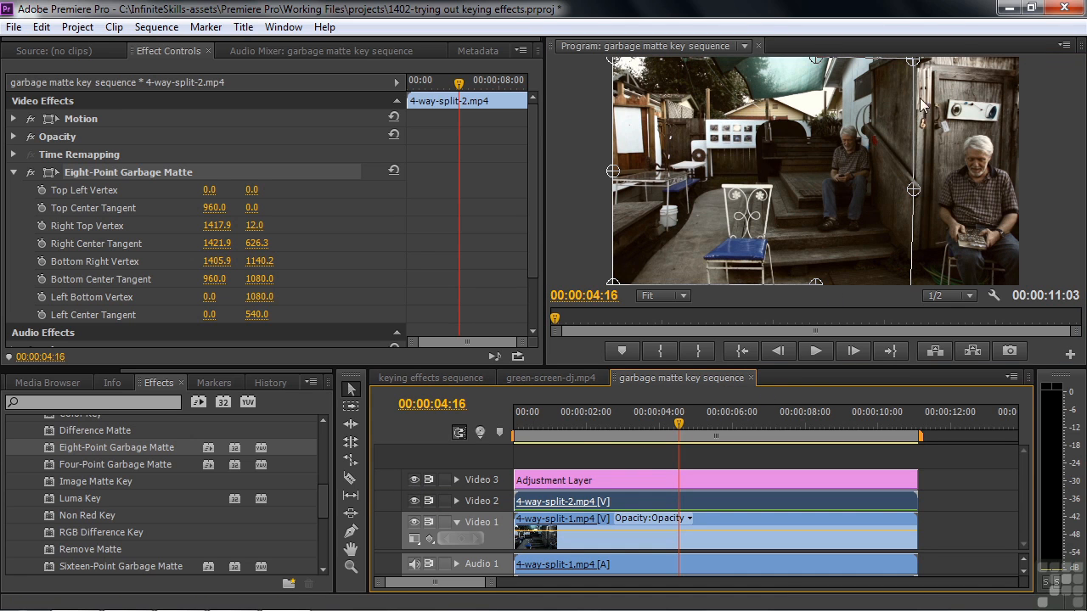
{"action": "left_click", "coordinate": [108, 154]}
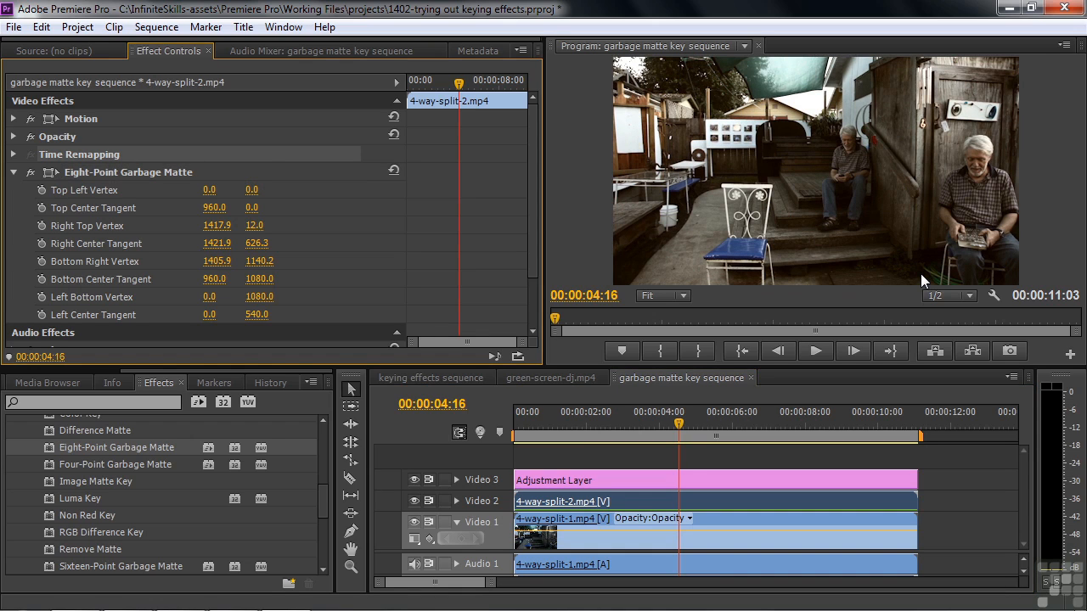